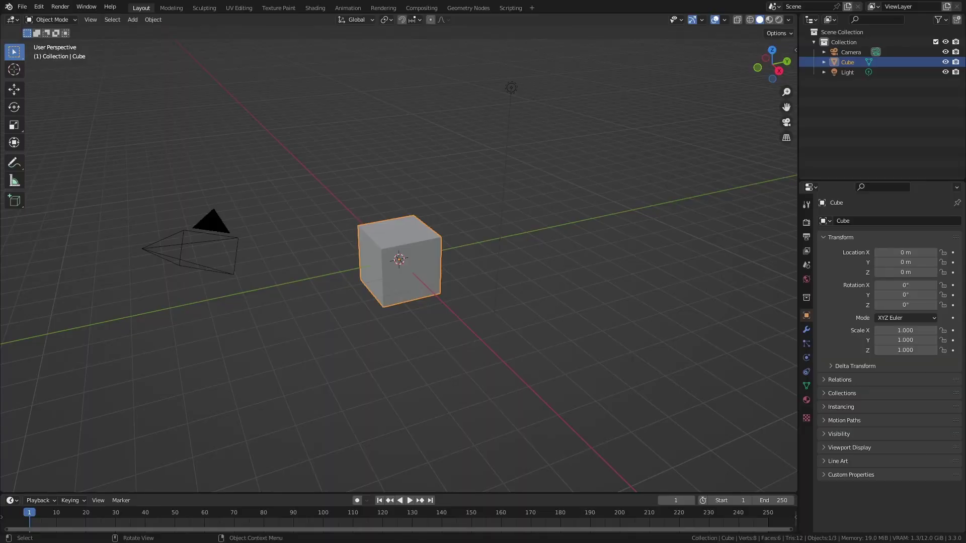
Delete all default objects from the scene and save the blend file
key("alt+a")
key("a")
key("Delete")
key("ctrl+s")
Find the Import Images as Planes add-on in Preferences by searching 'images'
left_click(39, 6)
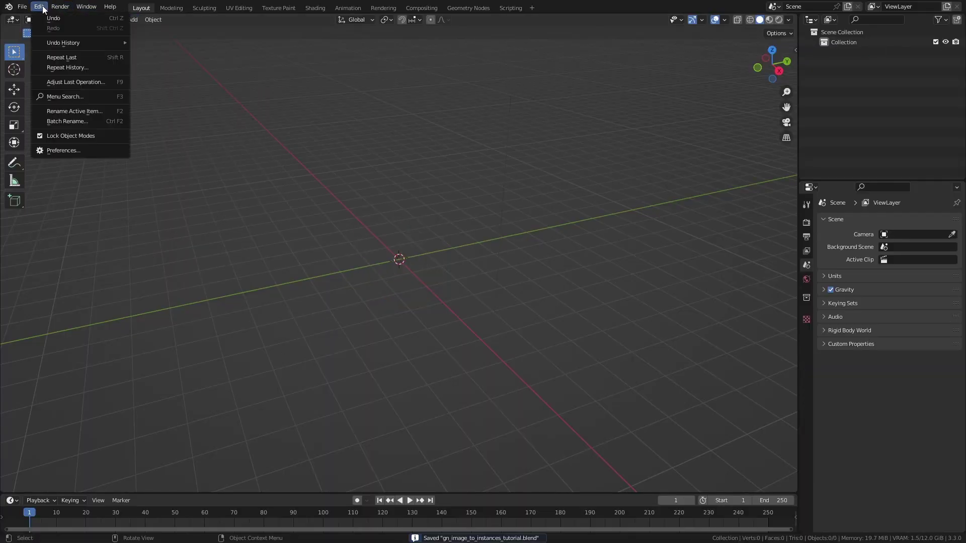
left_click(64, 149)
left_click(283, 39)
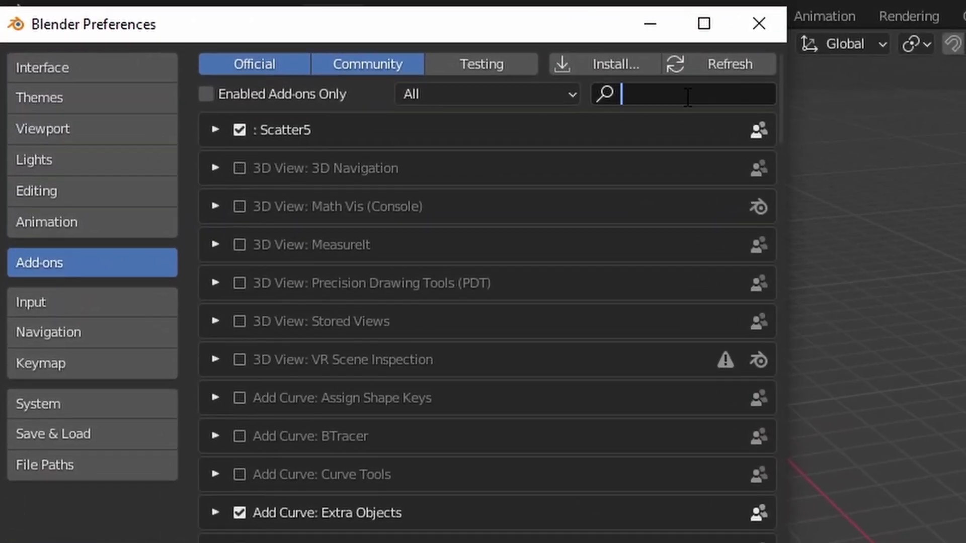
type("images")
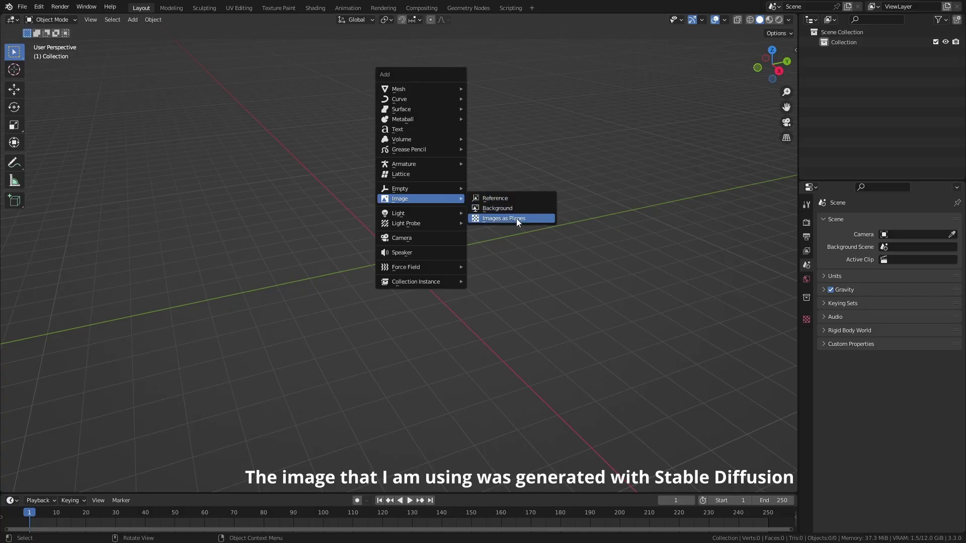
Import nedladdning (1).png from ExampleImages as a plane and view it textured from the top
left_click(516, 218)
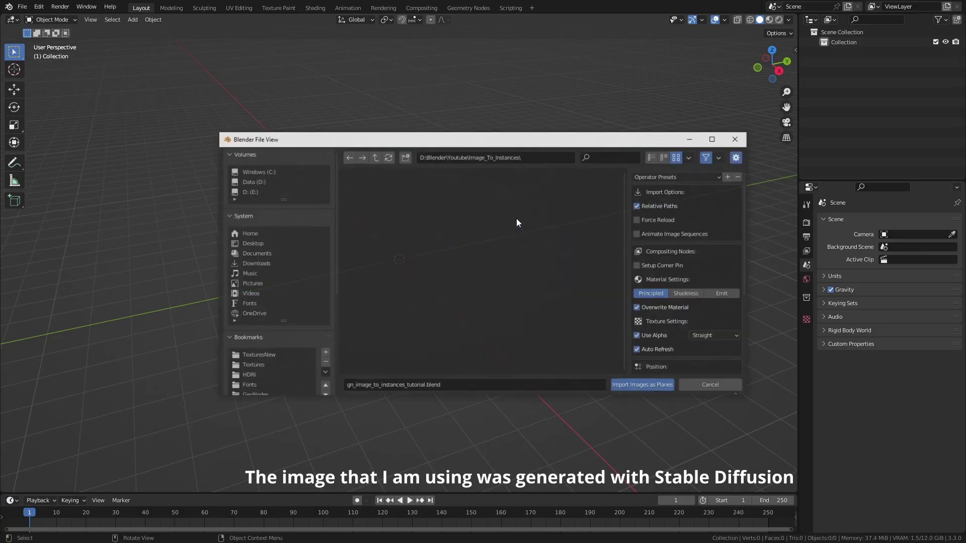
double_click(381, 218)
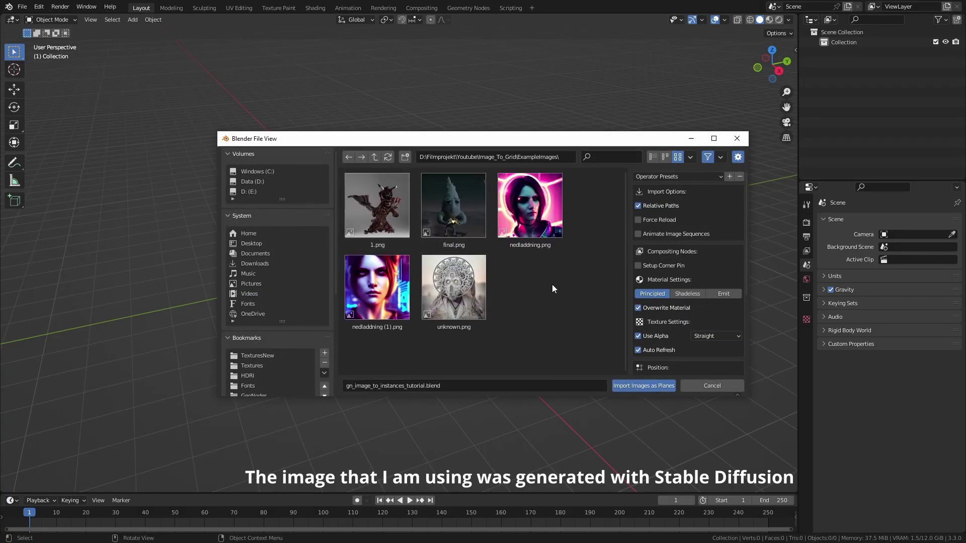
double_click(372, 287)
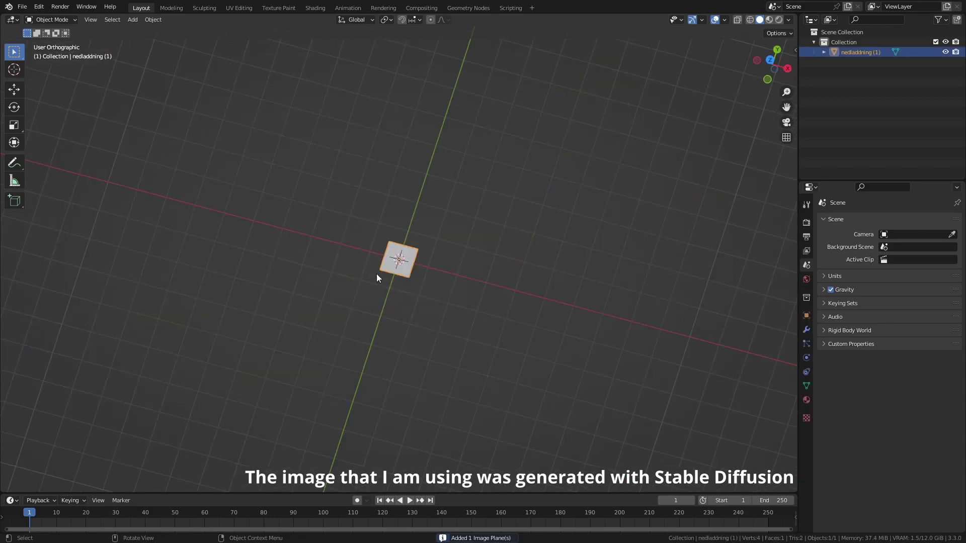
key("KP_7")
key("KP_Decimal")
key("z")
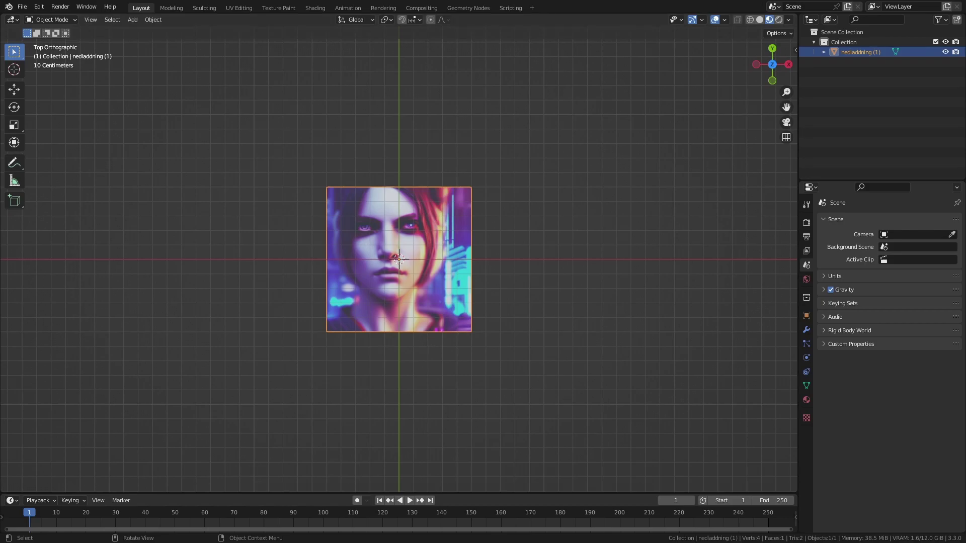
Deselect the plane, save the file and show the plane's material nodes
left_click(328, 362)
scroll(476, 376, "up", 5)
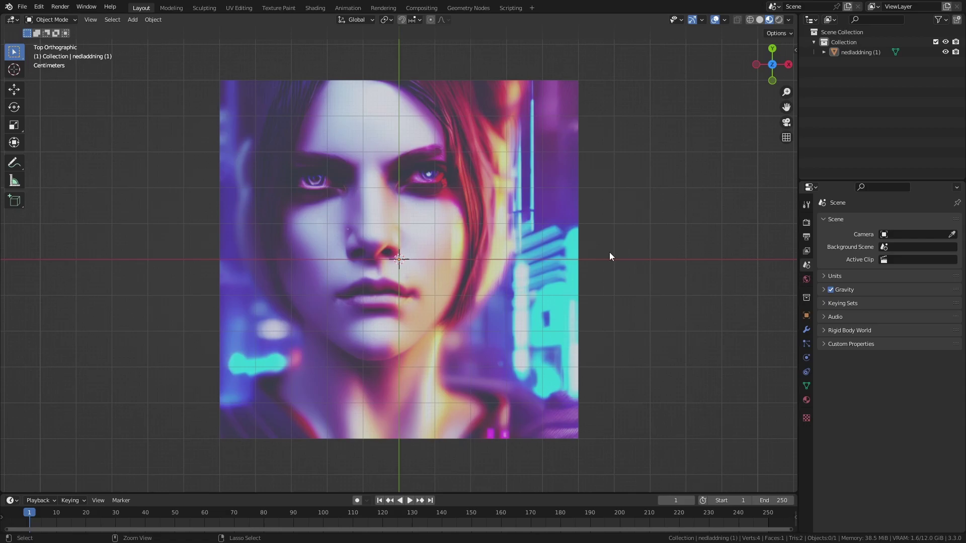
key("ctrl+s")
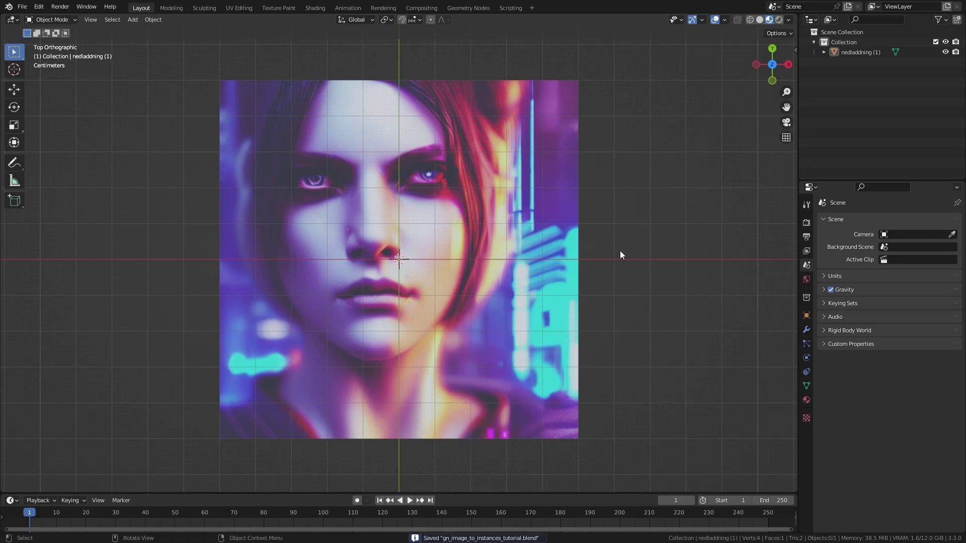
left_click(807, 400)
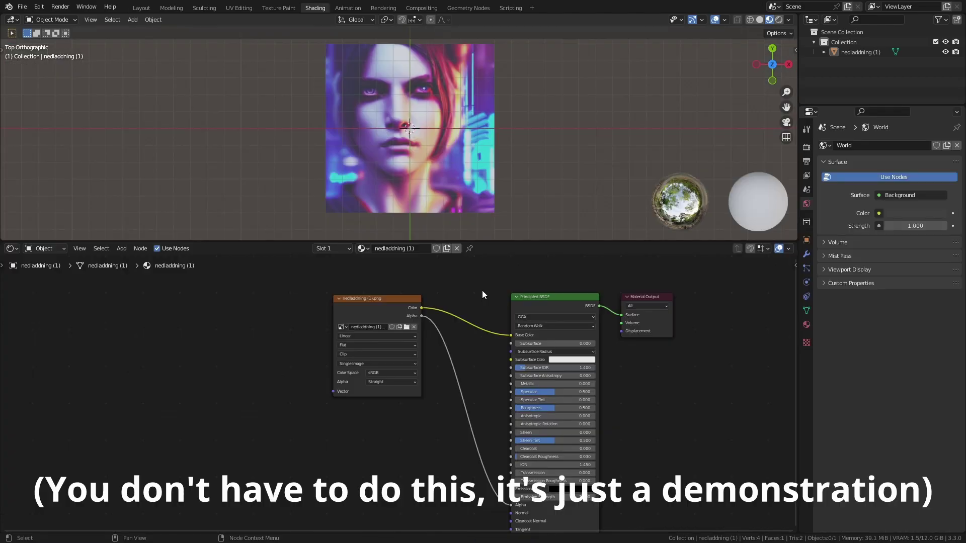
Add a Mapping node feeding the image texture's Vector input
key("shift+a")
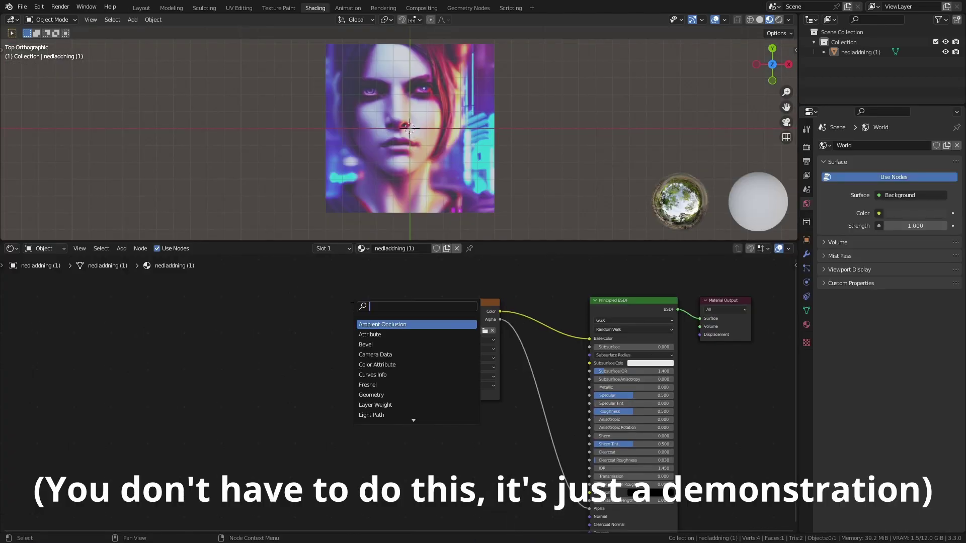
type("mapp")
key("Return")
left_click(336, 301)
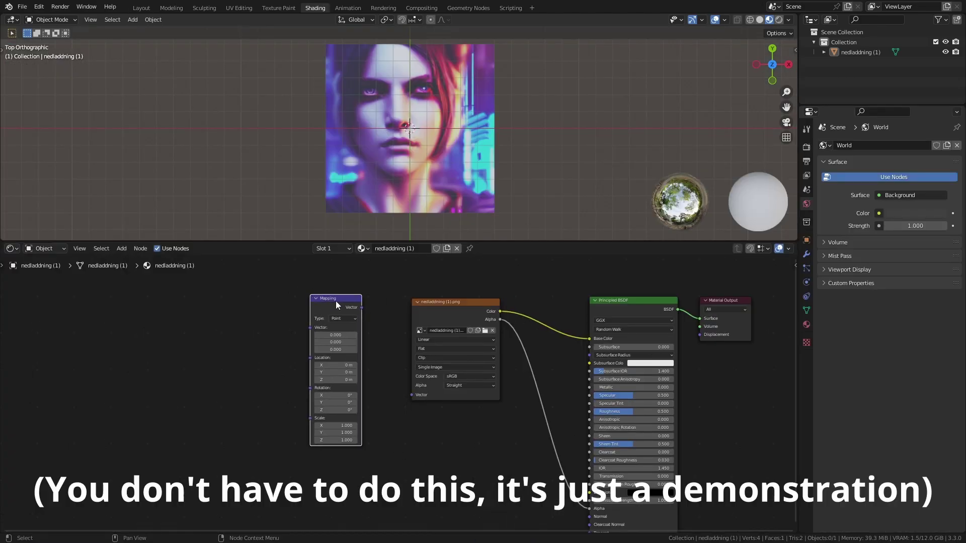
left_click_drag(361, 307, 411, 395)
Add a Texture Coordinate node and feed its Object output into the Mapping node
key("shift+a")
type("tex")
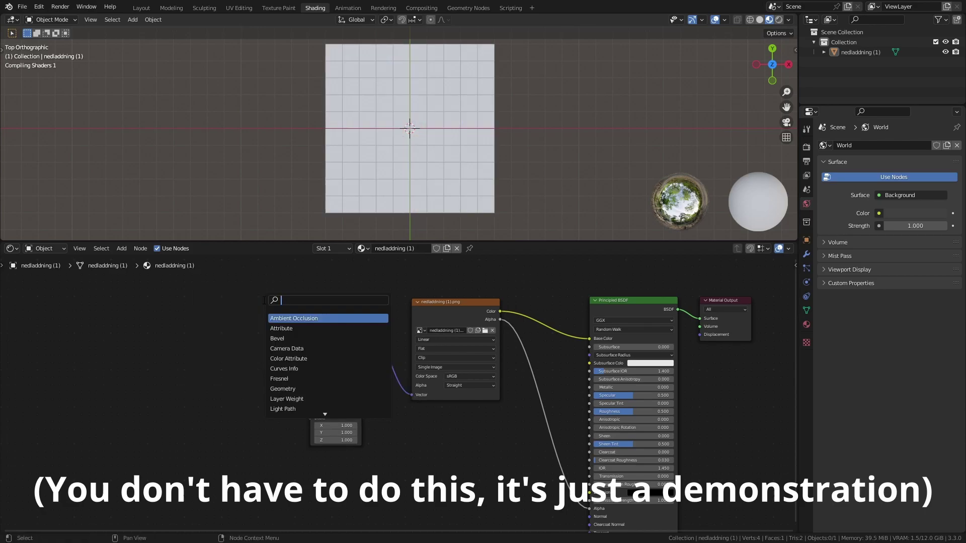
type("ture c")
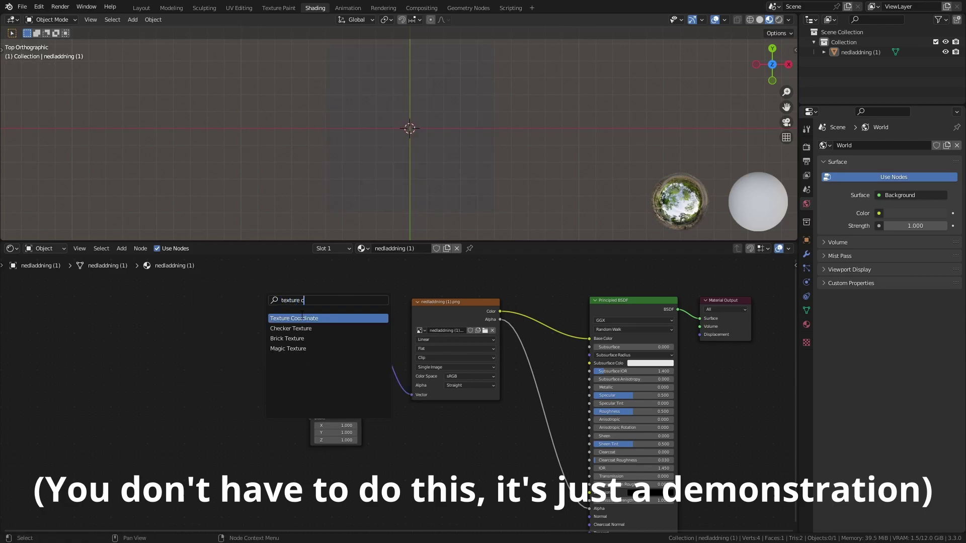
key("Return")
left_click(242, 307)
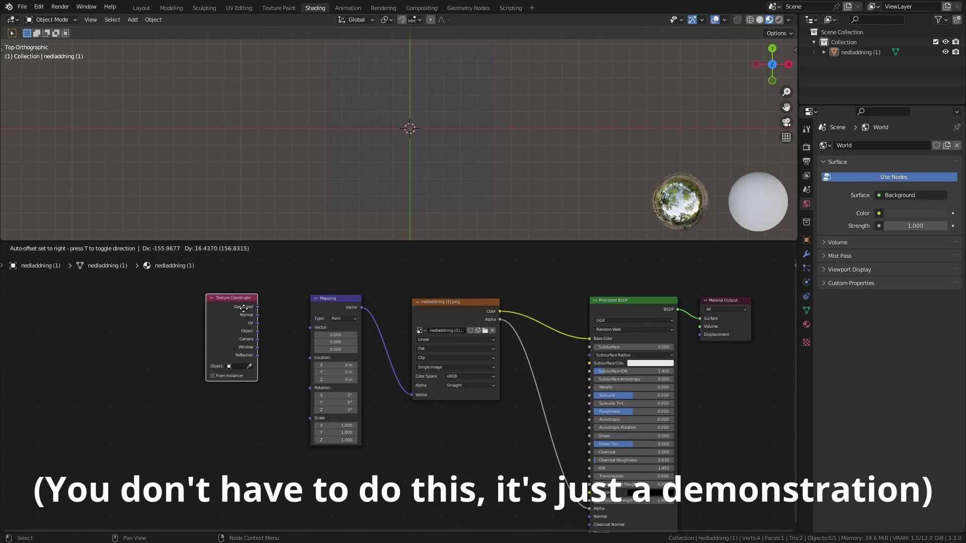
left_click_drag(257, 331, 310, 328)
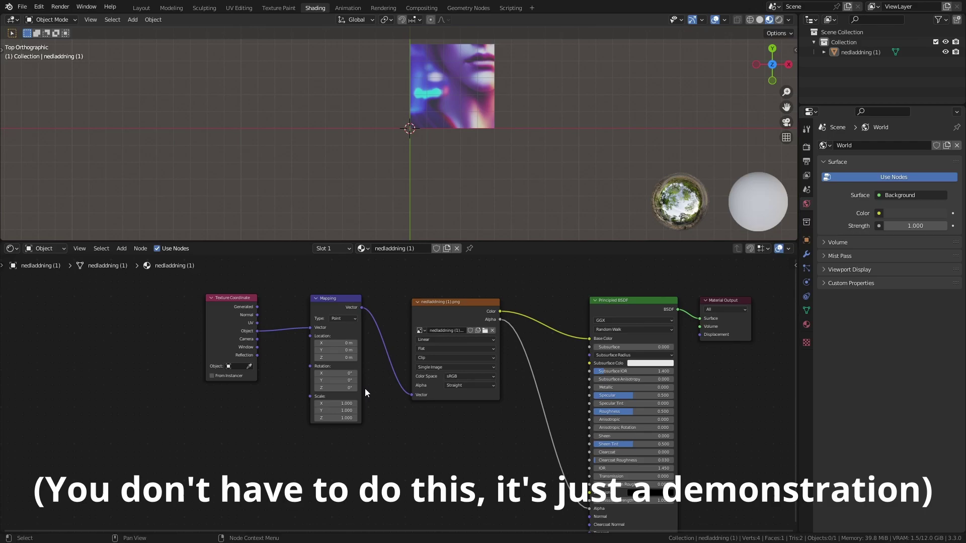
Set the Mapping Location X and Y to 0.5 m
left_click(341, 344)
type("0.5")
key("Return")
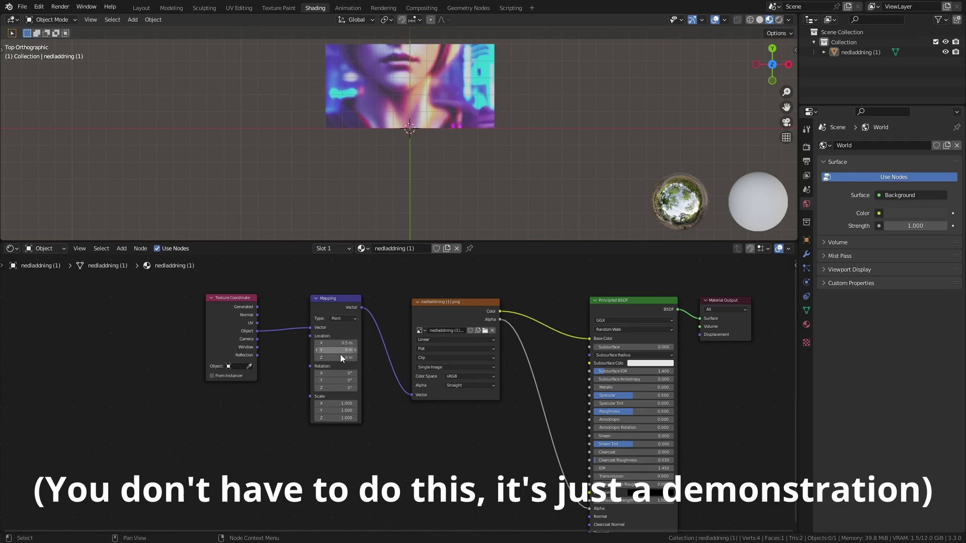
left_click(340, 352)
type("0.5")
key("Return")
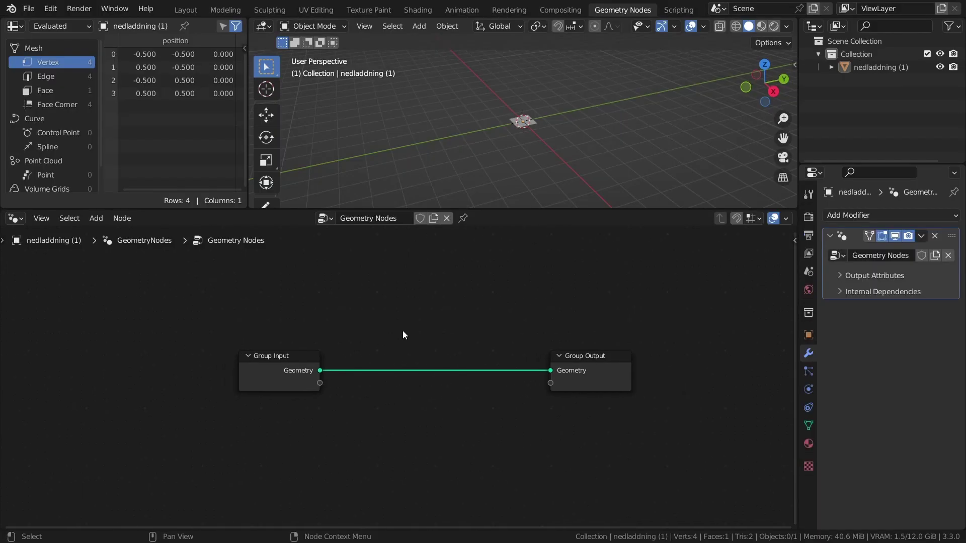
Return to the Geometry Nodes workspace and frame the selected image plane from the top
key("shift+a")
left_click(401, 252)
type("texture c")
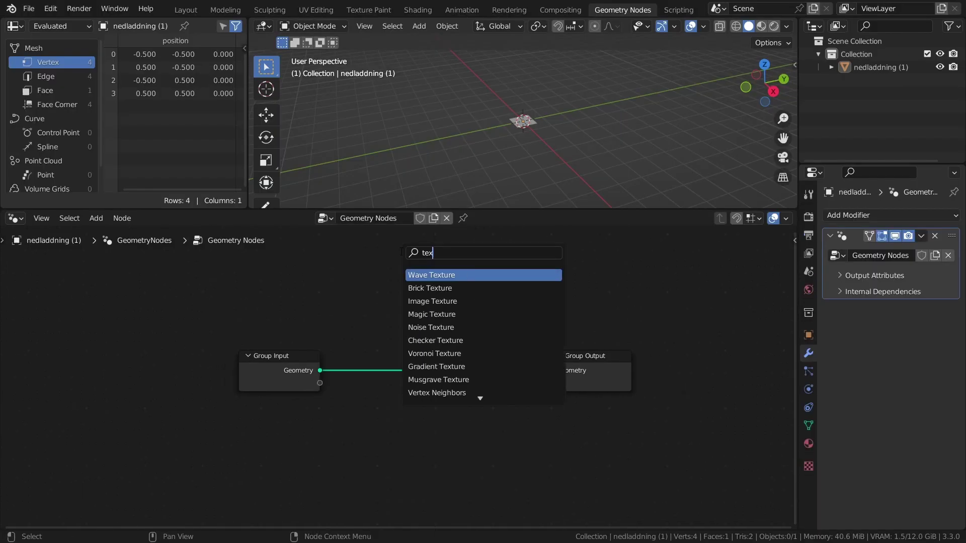
type("oo")
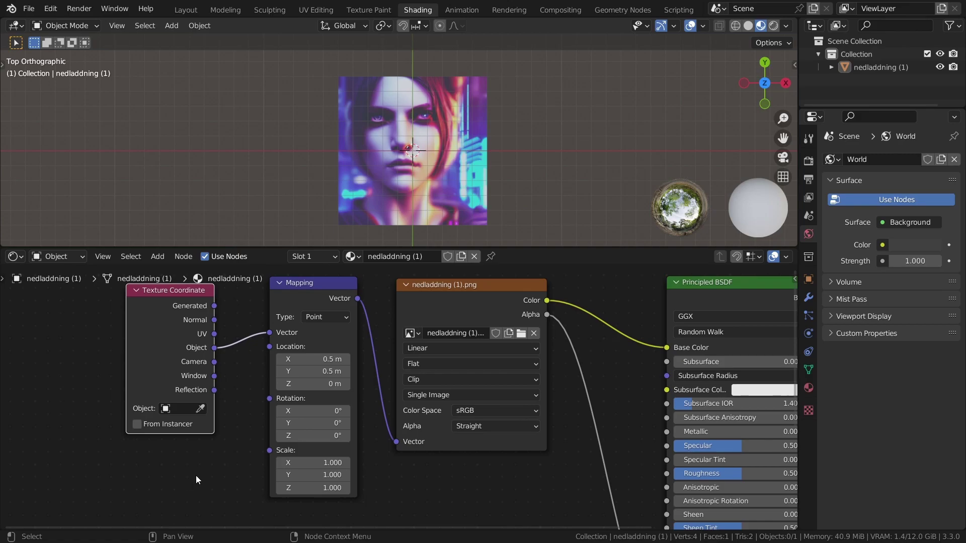
left_click(617, 11)
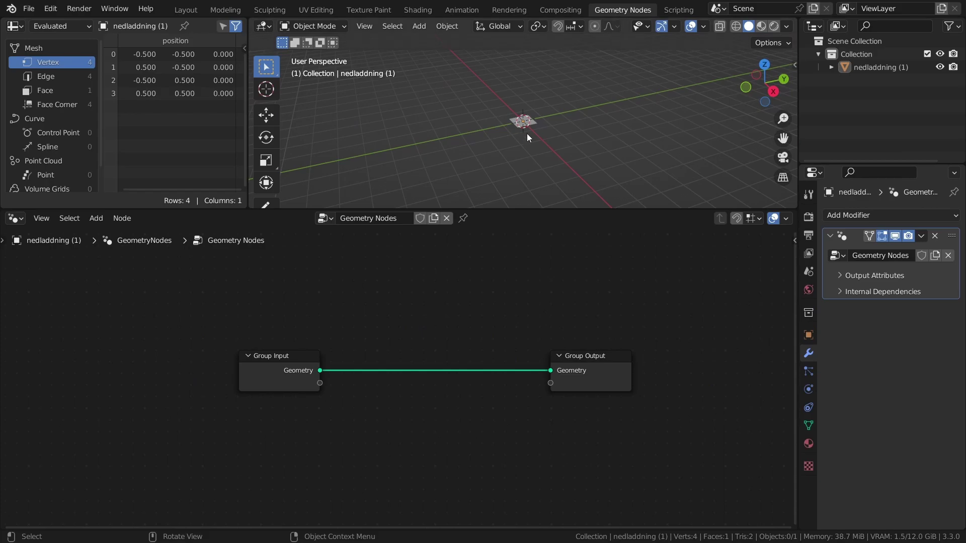
left_click(532, 114)
key("KP_7")
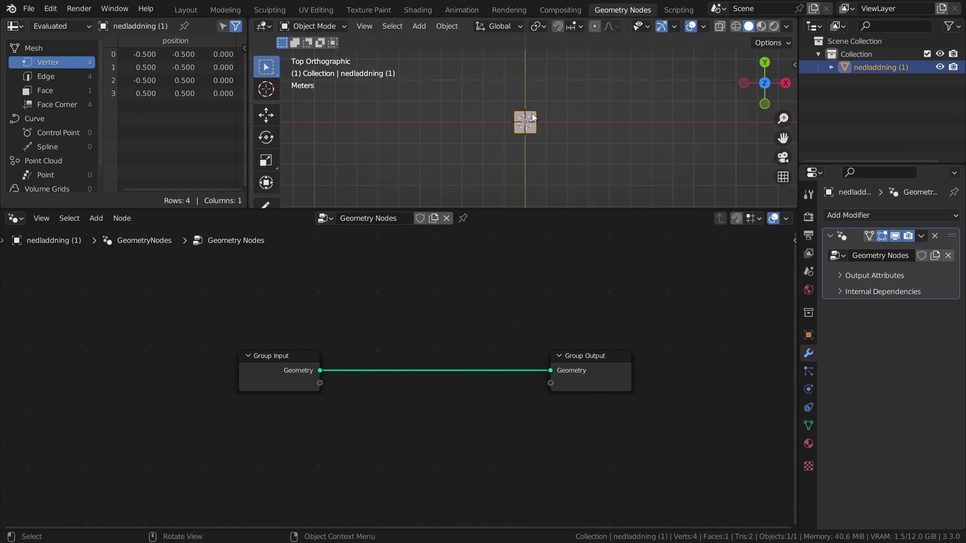
key("KP_Decimal")
Add an Image Texture node to the tree and load nedladdning (1).png into it
key("shift+a")
left_click(302, 250)
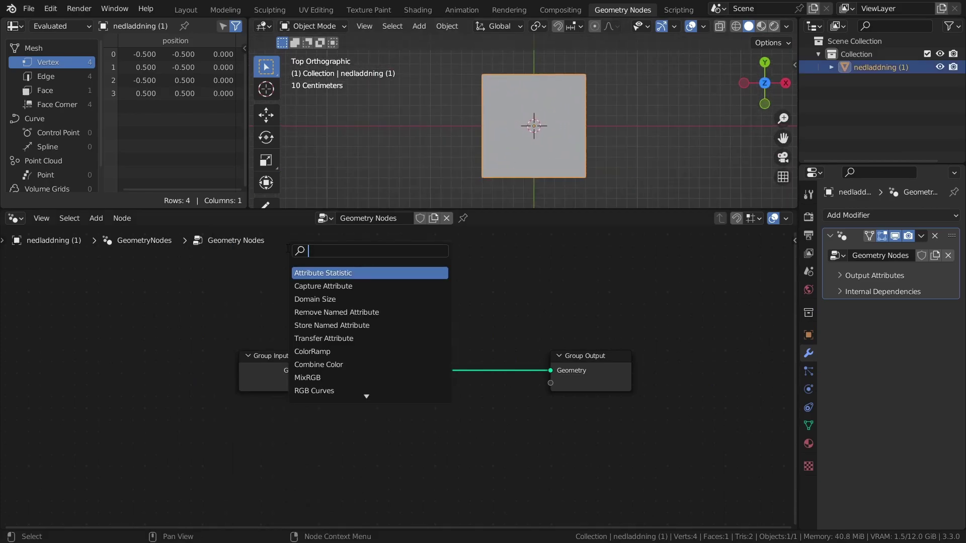
type("image")
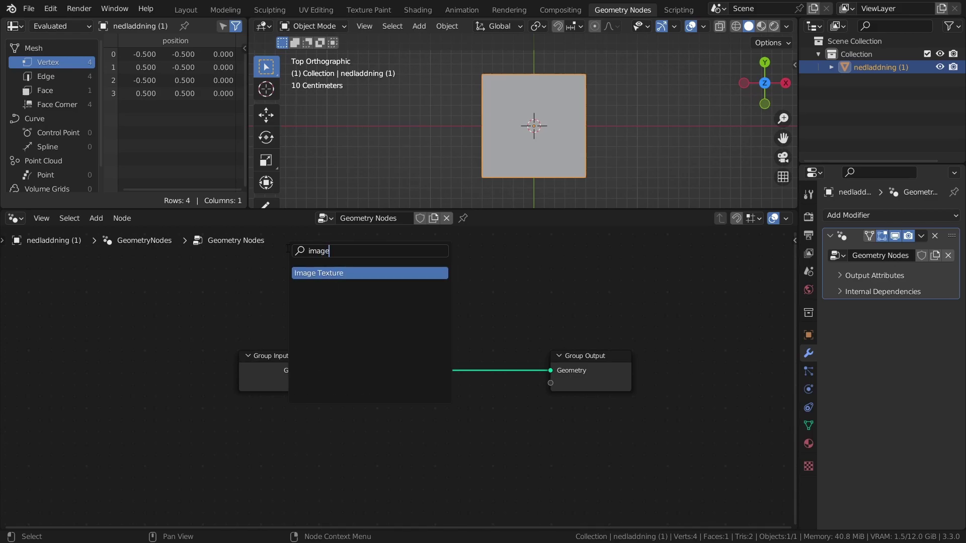
left_click(329, 273)
left_click(407, 308)
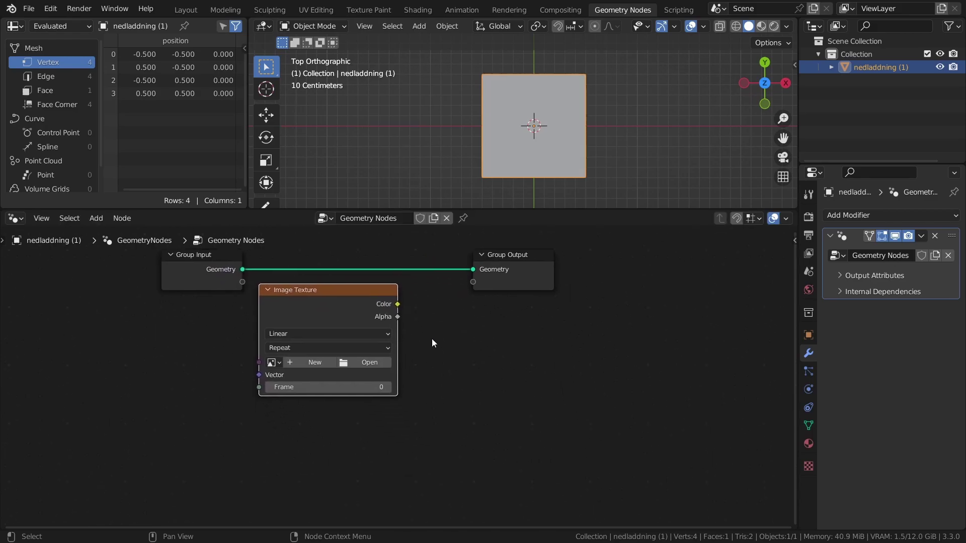
left_click(273, 362)
left_click(305, 381)
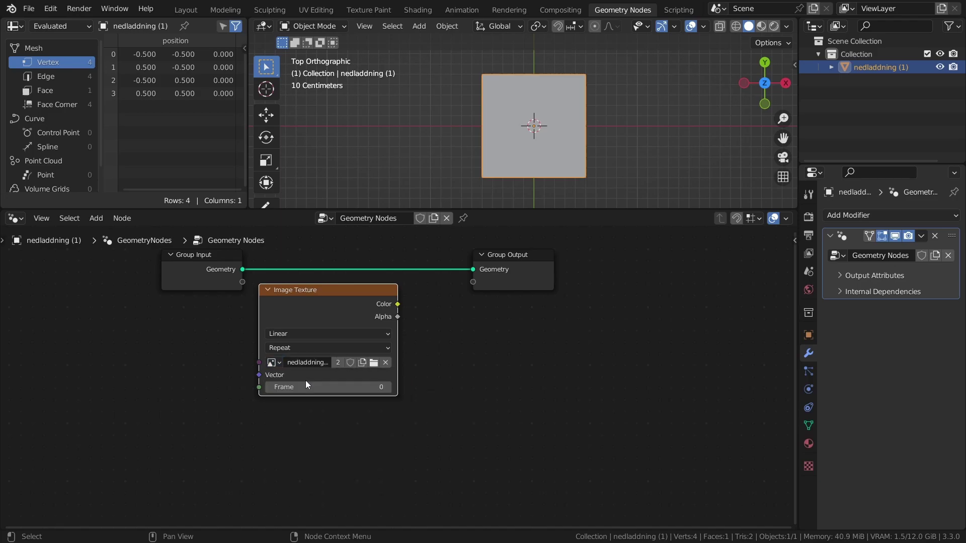
Add a Position node and a Vector Math Add node left of the Image Texture
key("Home")
key("shift+a")
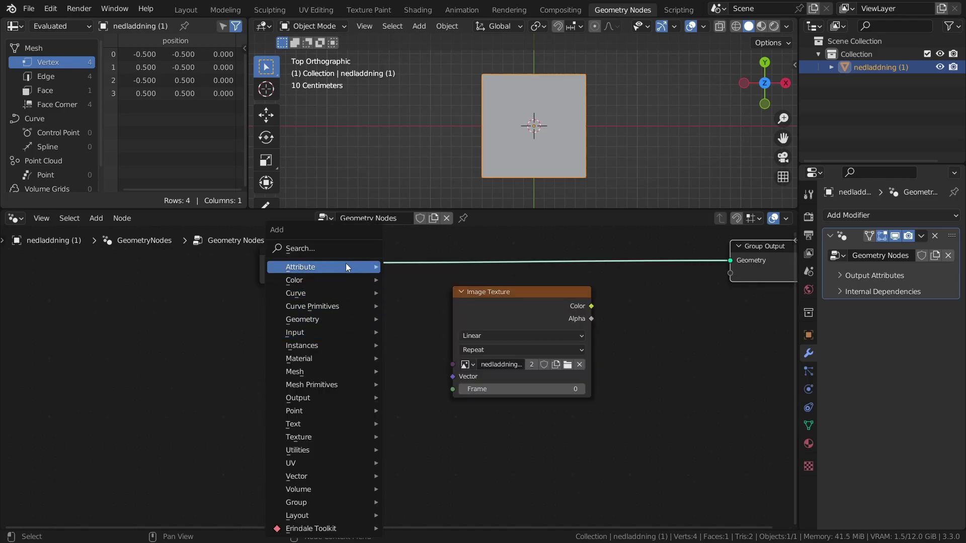
type("po")
key("Down")
key("Return")
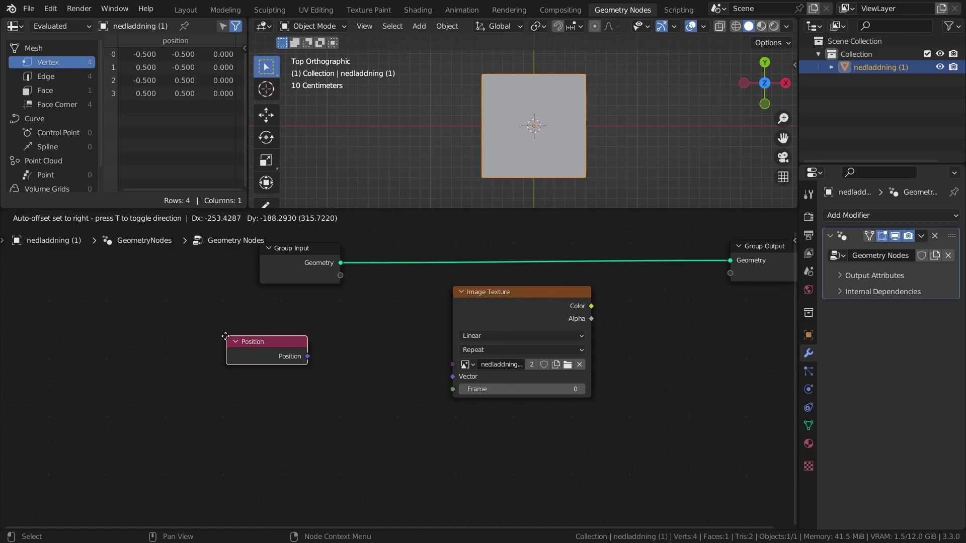
left_click(205, 355)
key("shift+a")
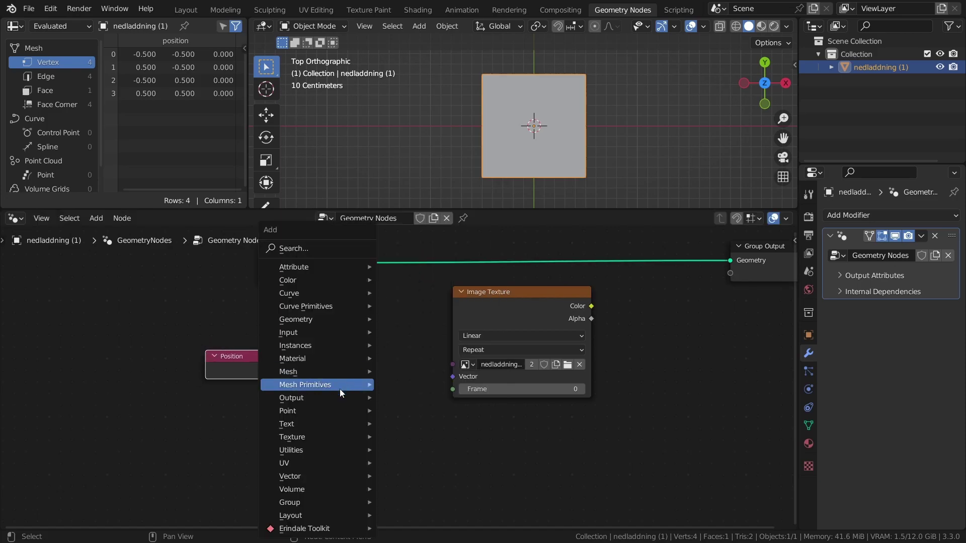
mouse_move(303, 476)
left_click(422, 463)
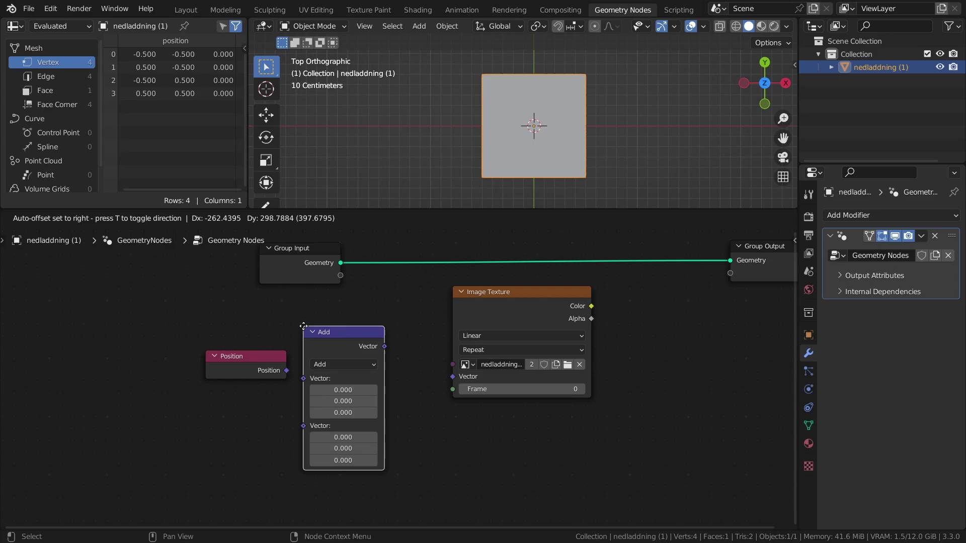
left_click(257, 333)
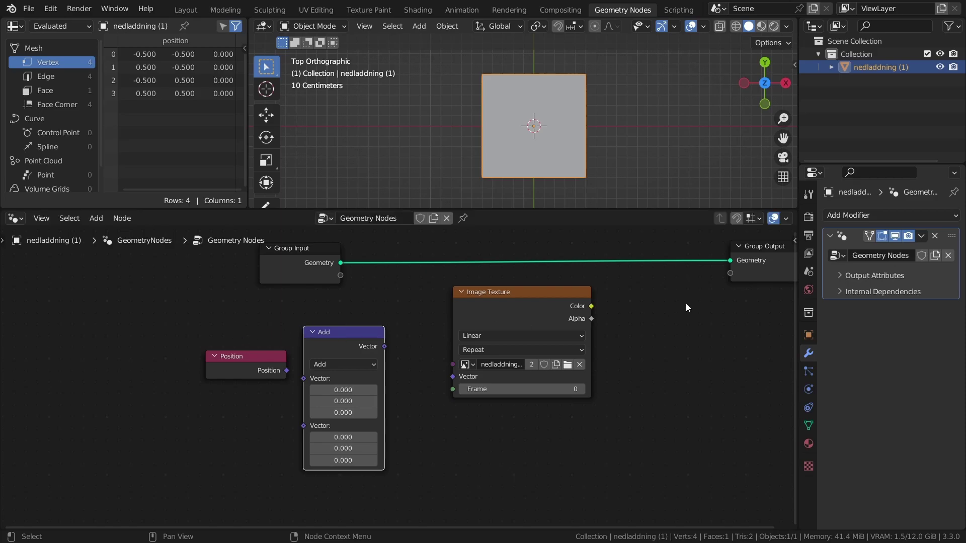
Duplicate the Add node as a Divide node and link Position → Add → Divide → Image Texture Vector
key("shift+d")
left_click(431, 330)
left_click(444, 360)
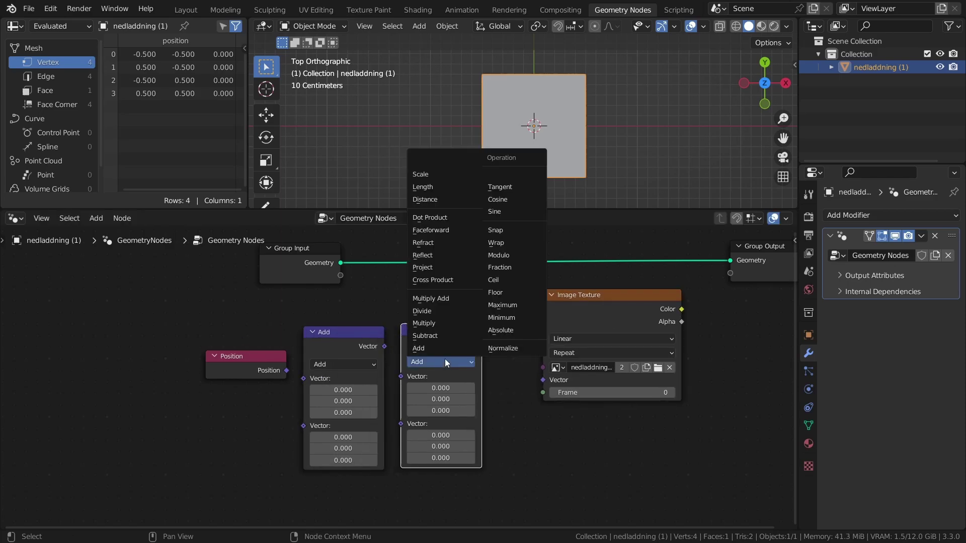
left_click(429, 312)
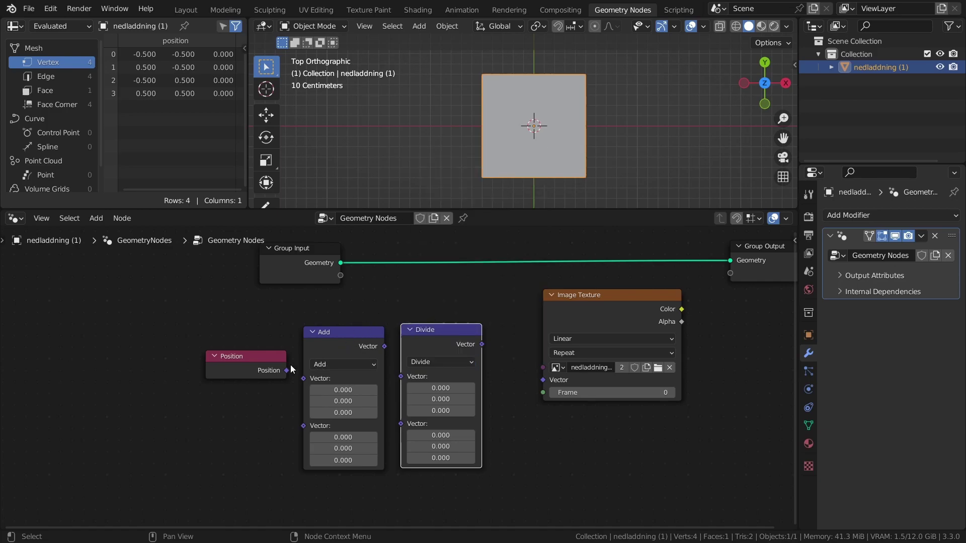
left_click_drag(288, 369, 307, 378)
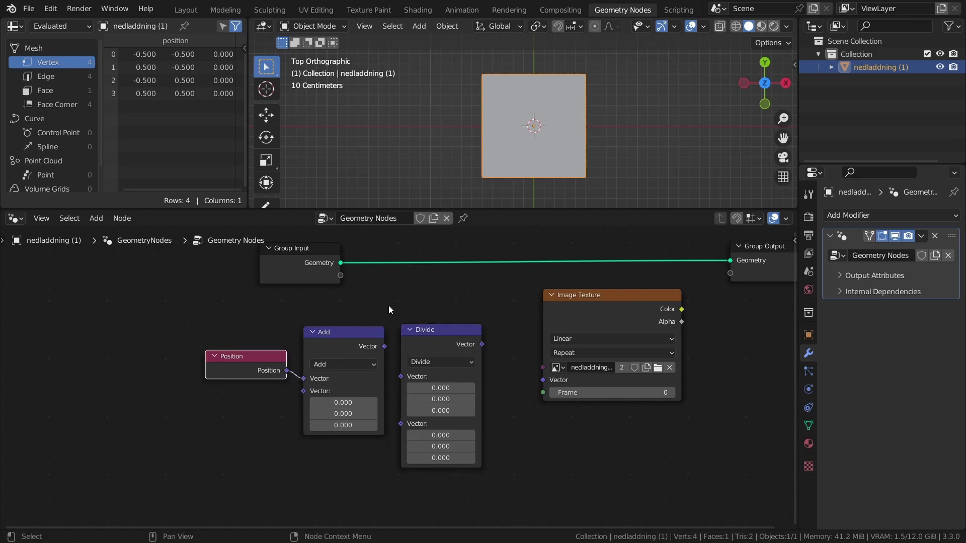
left_click_drag(383, 346, 406, 376)
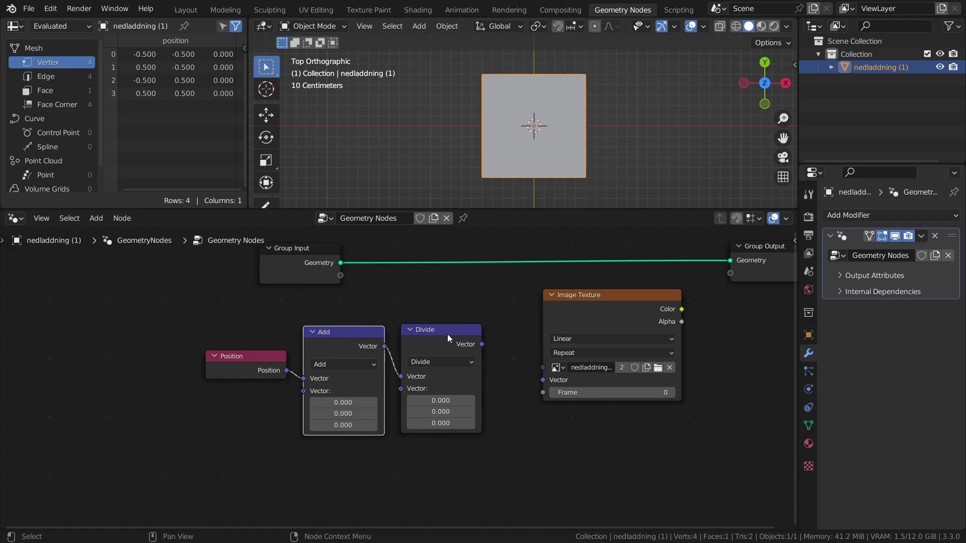
left_click_drag(481, 345, 551, 380)
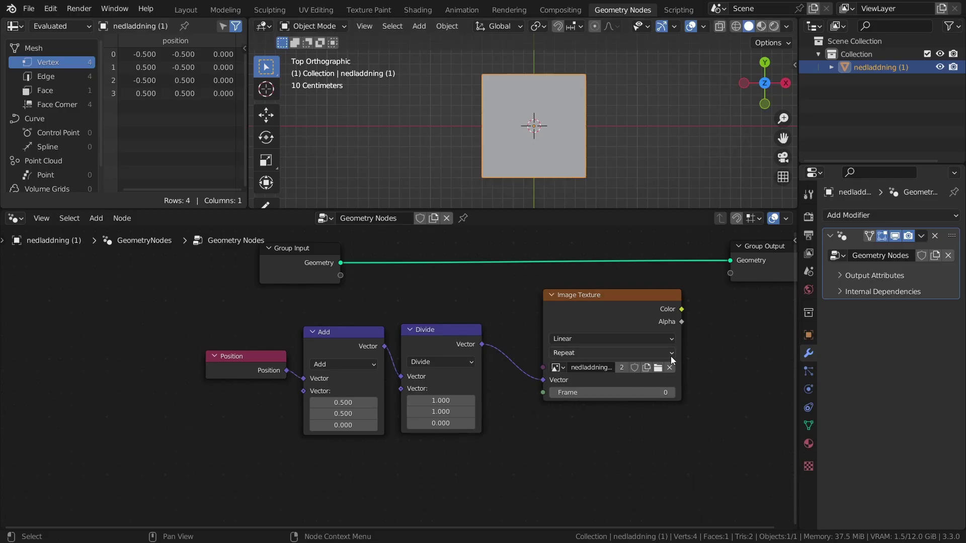
Pan the node editor to bring Image Texture and Group Output into view
middle_click_drag(684, 359, 340, 391)
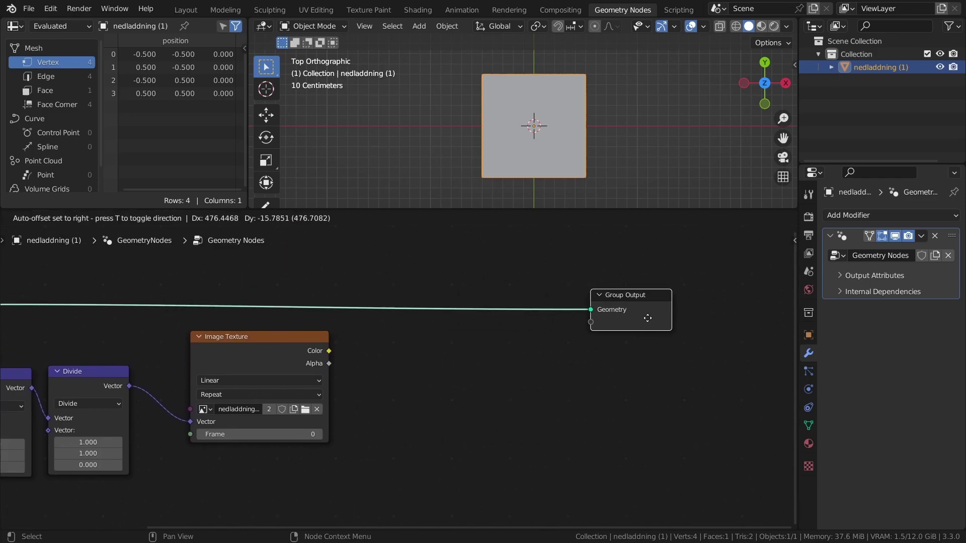
Insert a Subdivide Mesh node at Level 5 between Group Input and Group Output
key("shift+a")
left_click(413, 89)
type("subd")
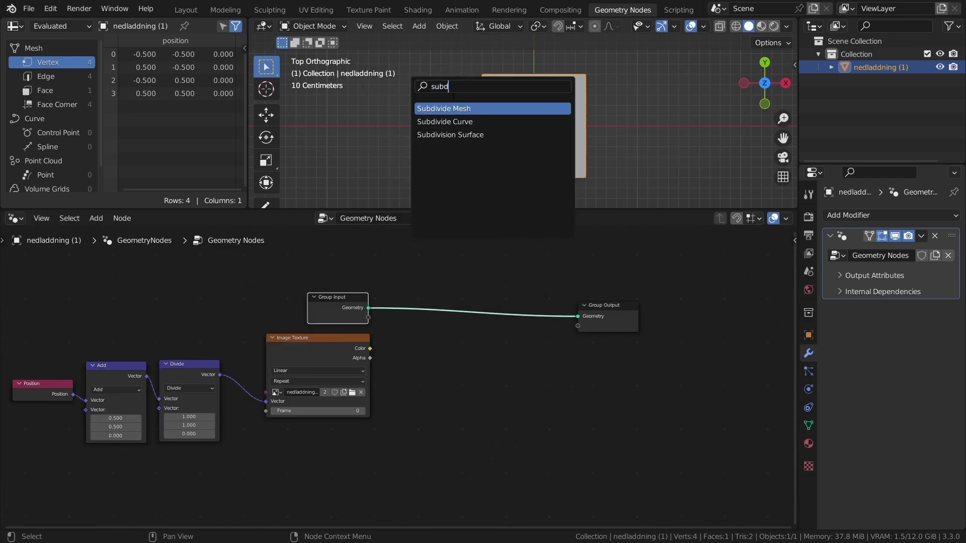
key("Return")
left_click(453, 295)
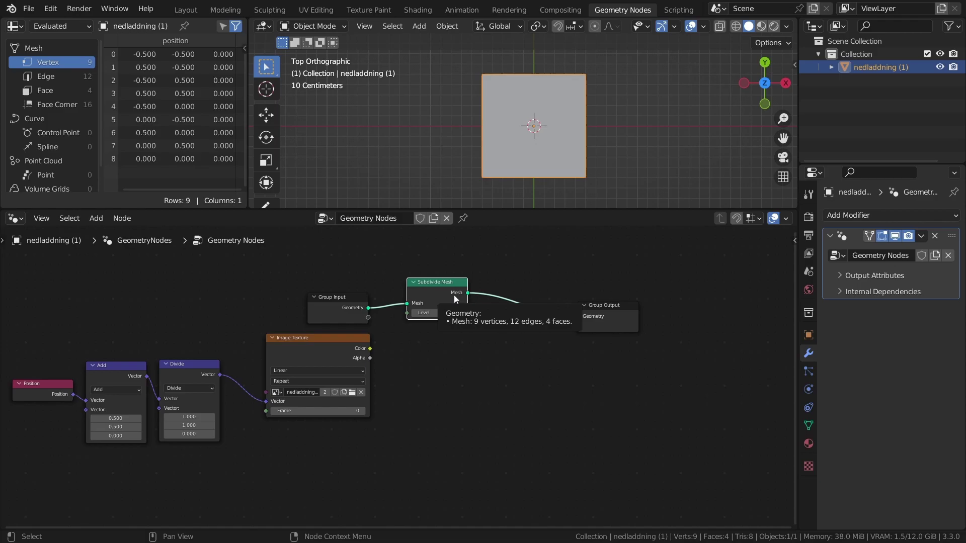
left_click_drag(436, 312, 542, 315)
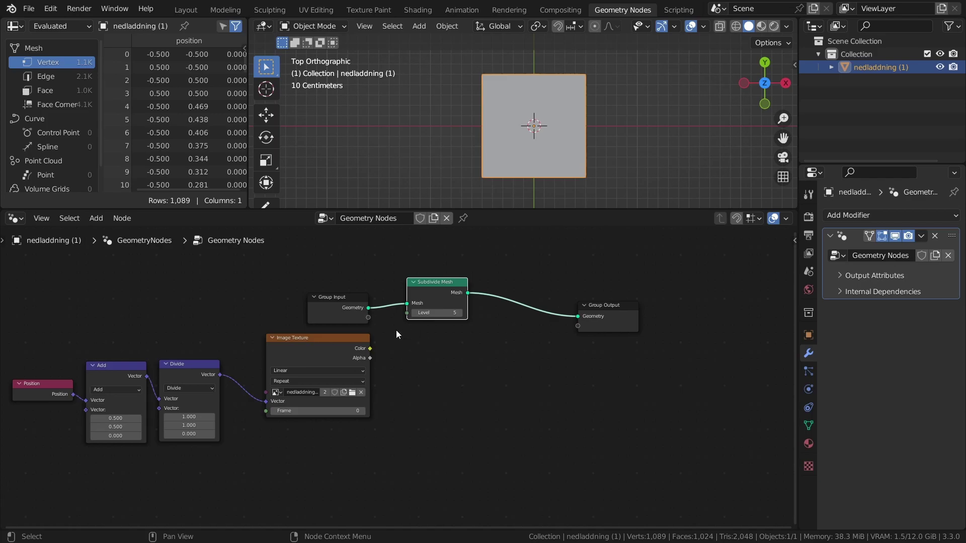
left_click_drag(334, 305, 325, 298)
left_click_drag(440, 295, 431, 293)
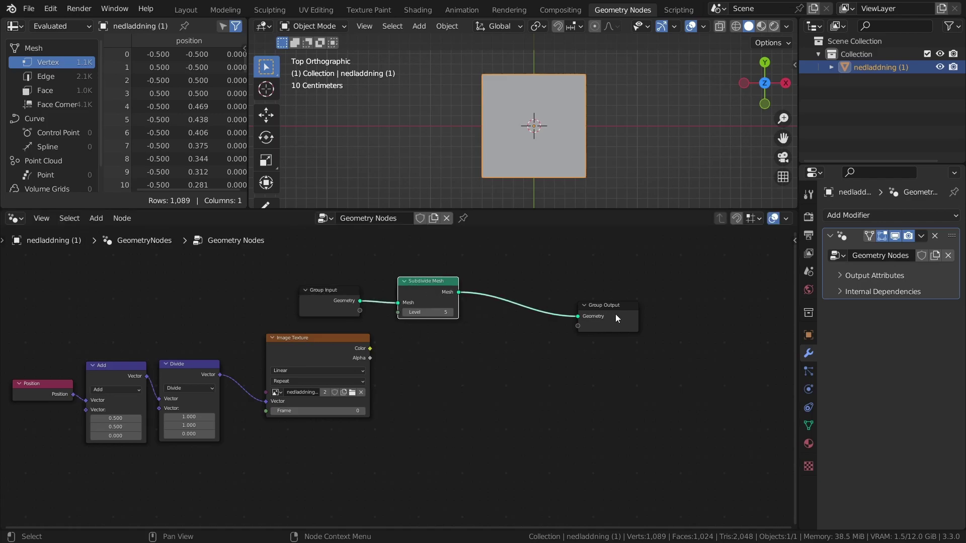
left_click_drag(616, 315, 628, 304)
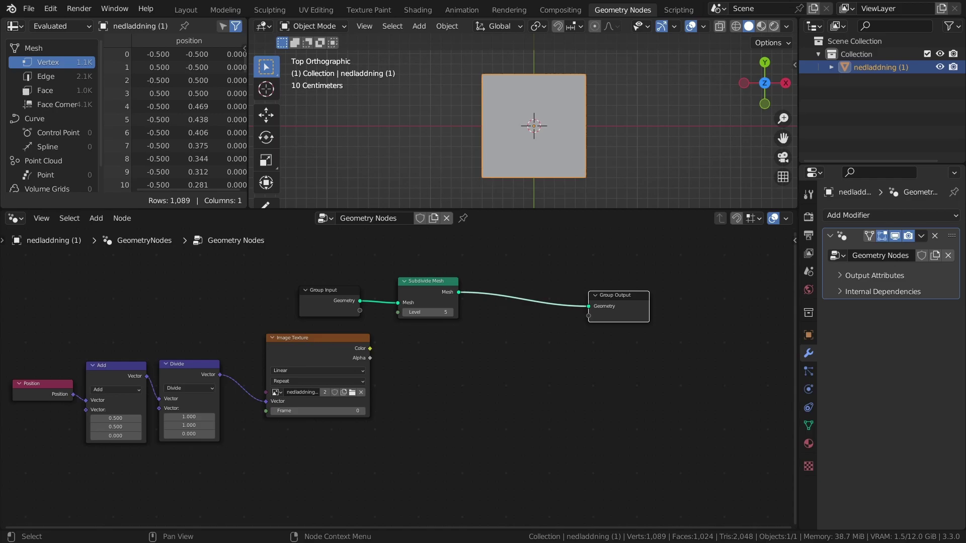
scroll(483, 352, "right", 5)
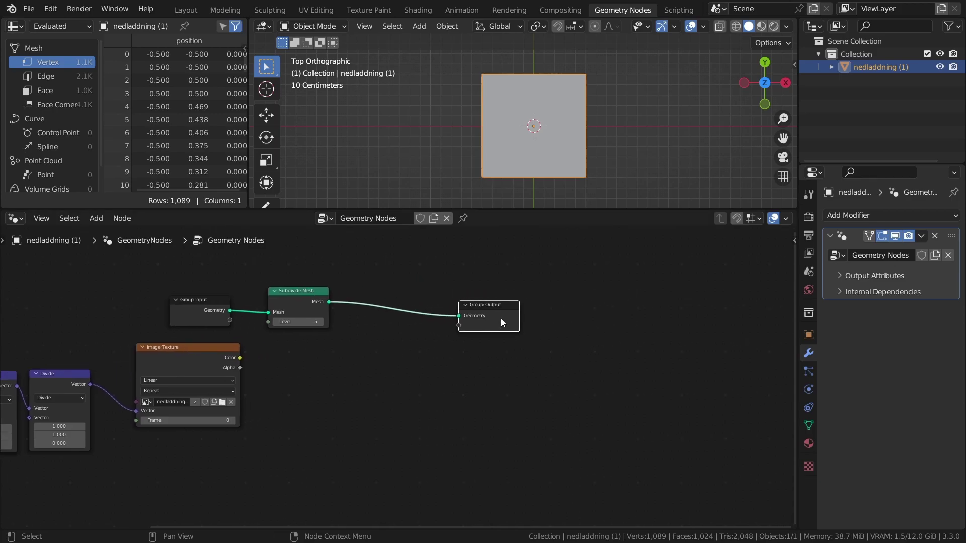
Insert a Separate Geometry node set to the Face domain before Group Output
key("shift+a")
type("seop")
key("BackSpace")
key("BackSpace")
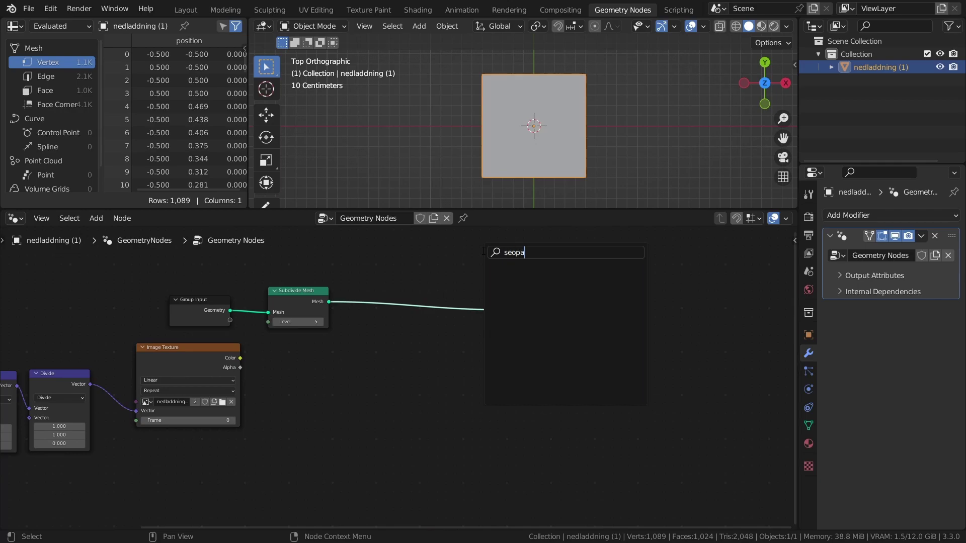
type("pa")
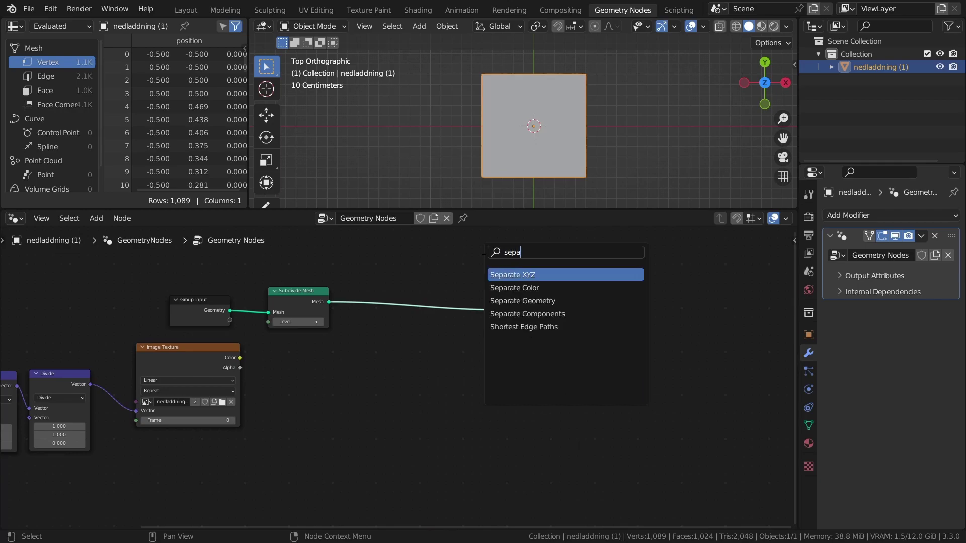
left_click(529, 301)
left_click(415, 304)
left_click(412, 296)
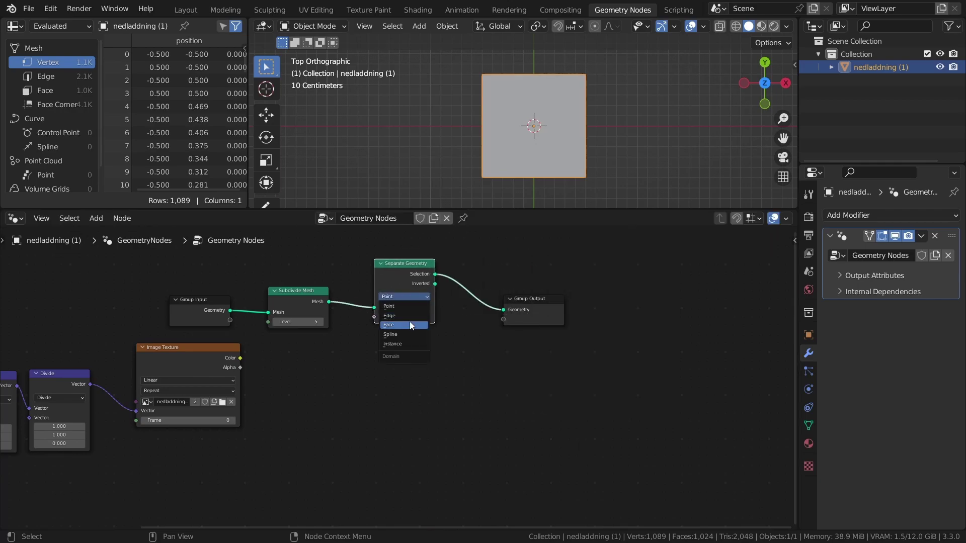
left_click(410, 325)
left_click_drag(526, 309, 547, 296)
Duplicate Subdivide Mesh below the chain and set the copy's Level to 1
left_click(307, 295)
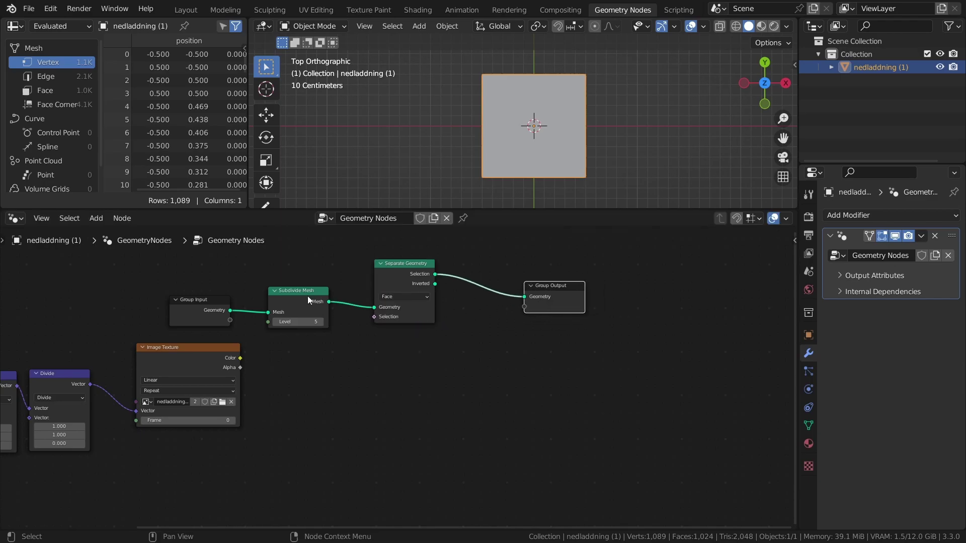
key("shift+d")
left_click(495, 321)
left_click(491, 344)
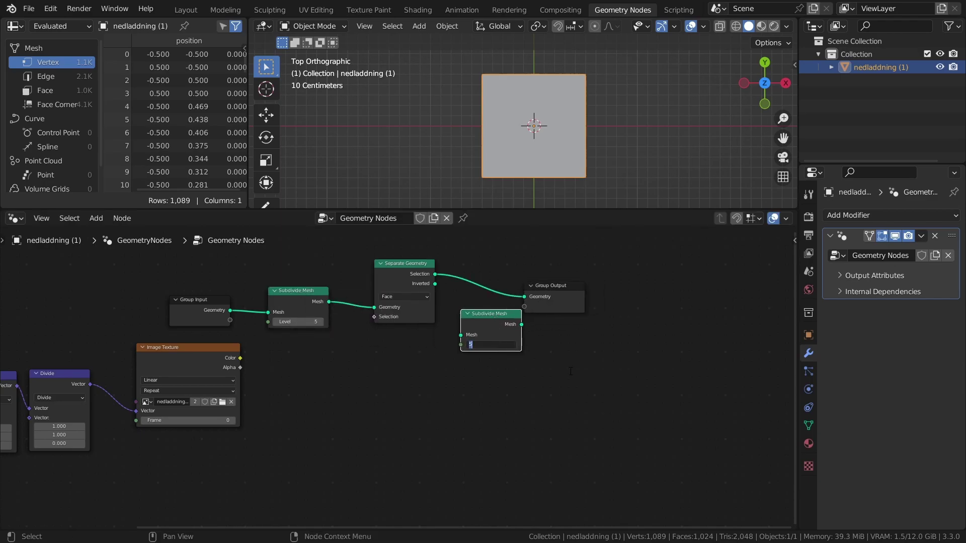
type("1")
key("Return")
left_click_drag(534, 308, 598, 289)
middle_click_drag(598, 289, 462, 298)
Add a Join Geometry node before Group Output, then add a Compare node
key("shift+a")
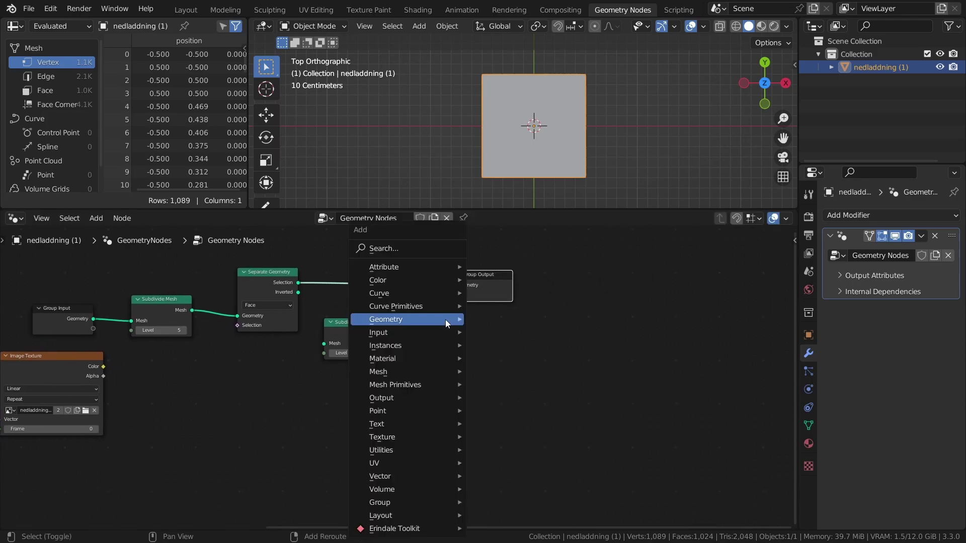
mouse_move(410, 320)
left_click(510, 397)
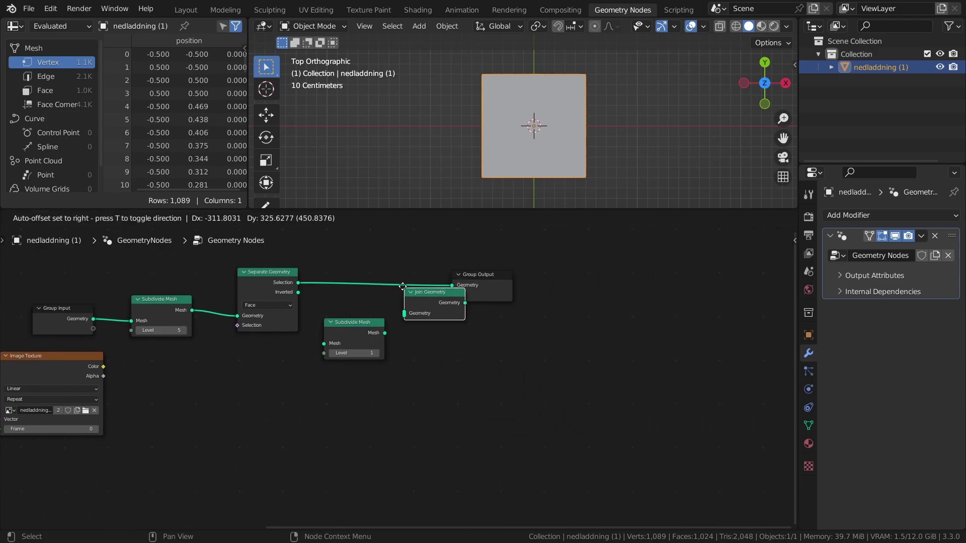
left_click(458, 292)
middle_click_drag(431, 343, 541, 336)
key("shift+a")
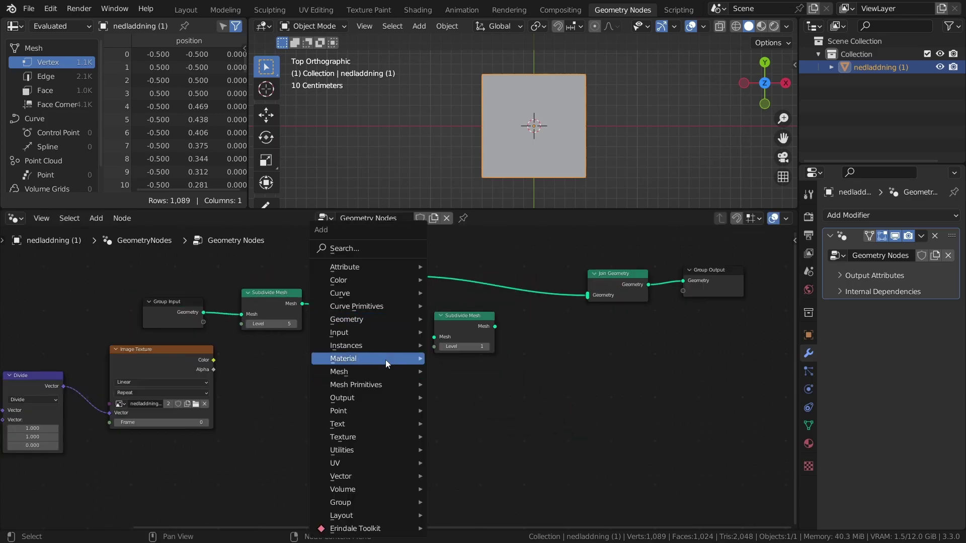
mouse_move(353, 450)
left_click(483, 332)
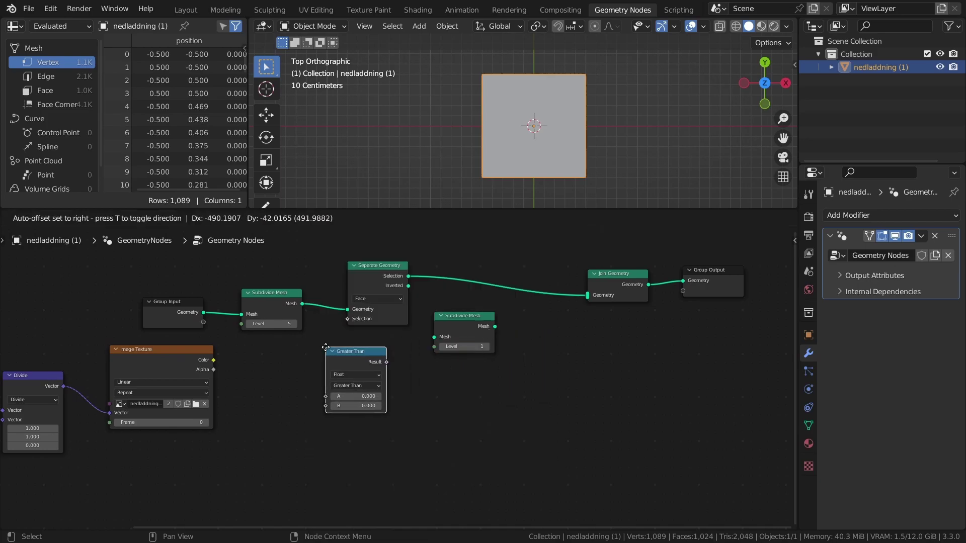
Wire image Color into the Greater Than node's A and its Result into Separate Geometry's Selection
left_click(325, 347)
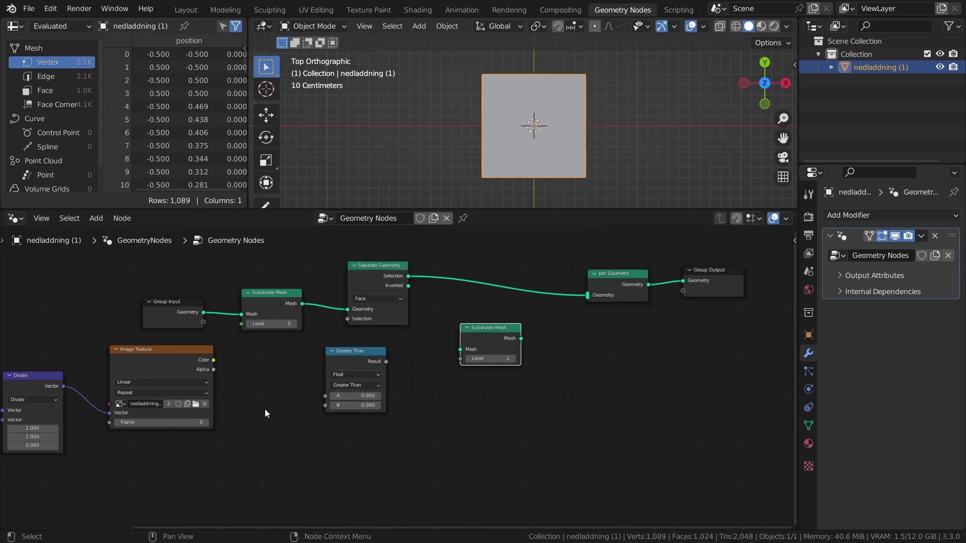
left_click_drag(215, 359, 321, 398)
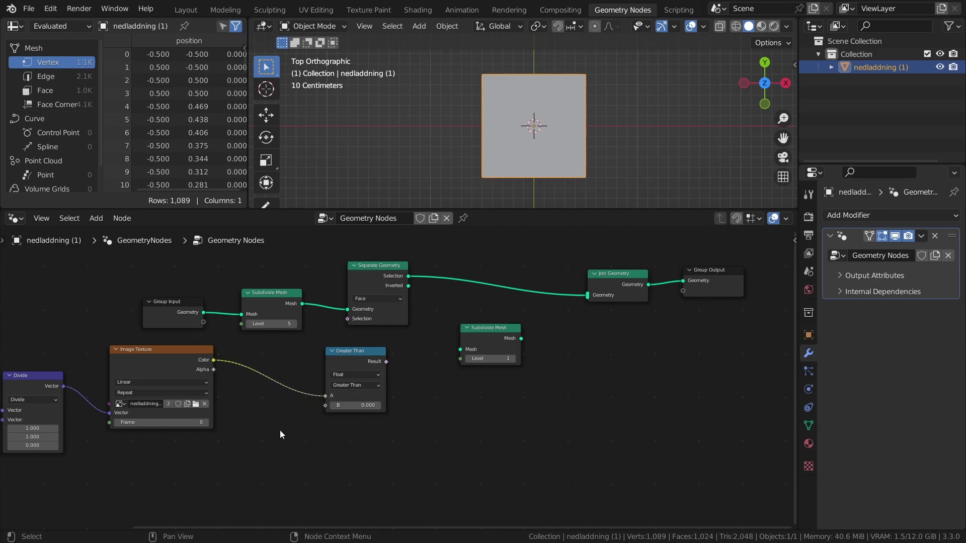
left_click_drag(385, 361, 346, 319)
Join the Inverted faces into Join Geometry through the Level 1 Subdivide Mesh copy
key("shift+z")
scroll(388, 148, "up", 2)
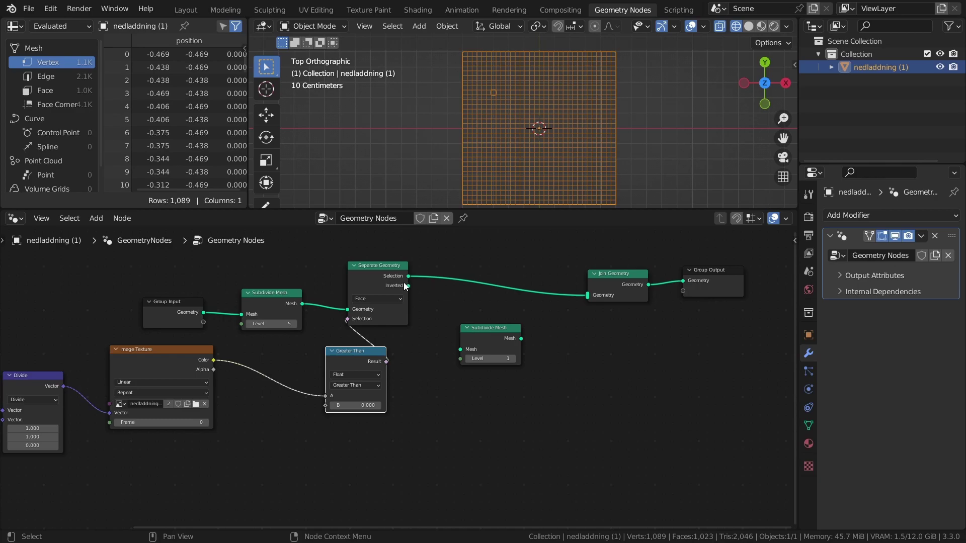
left_click_drag(406, 285, 587, 301)
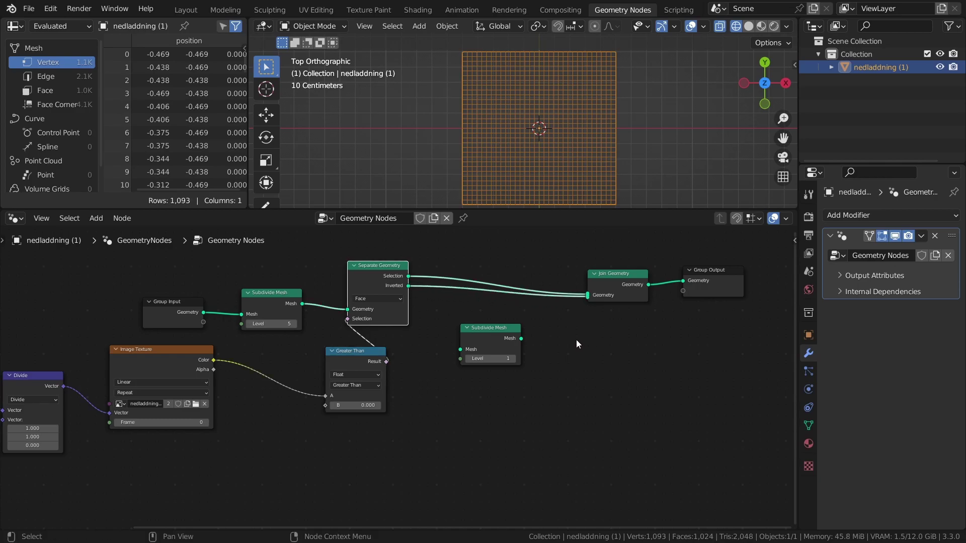
mouse_move(490, 336)
left_mouse_down()
mouse_move(469, 299)
mouse_move(497, 324)
left_mouse_up()
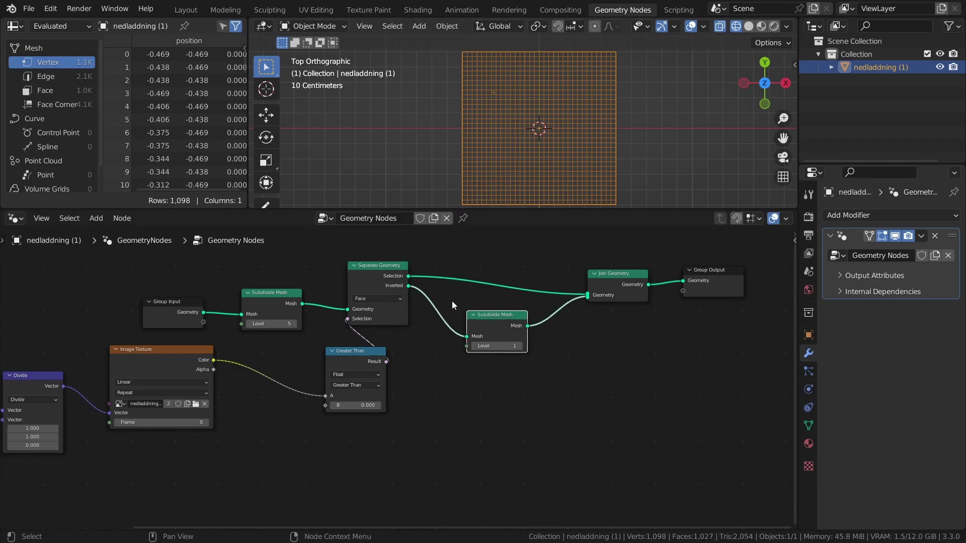
scroll(489, 139, "down", 1)
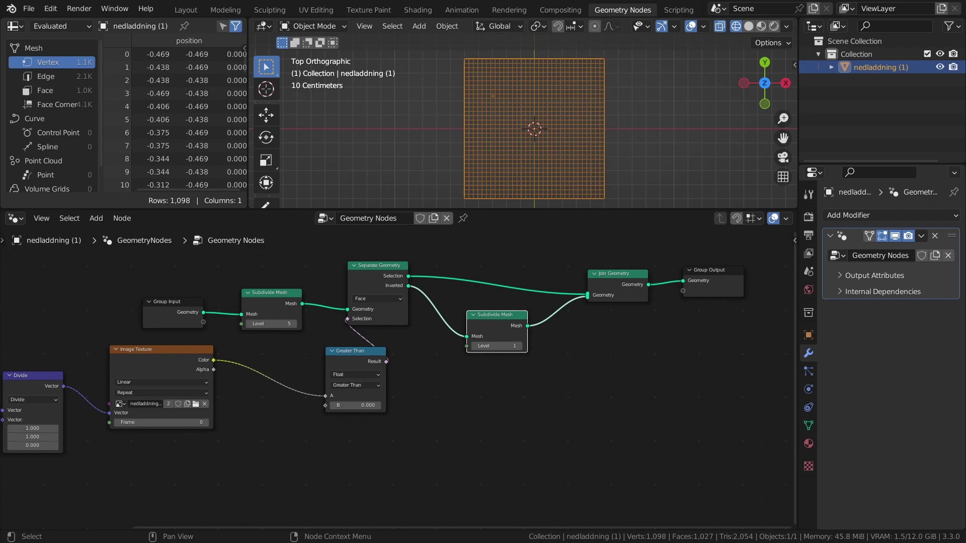
left_click(382, 413)
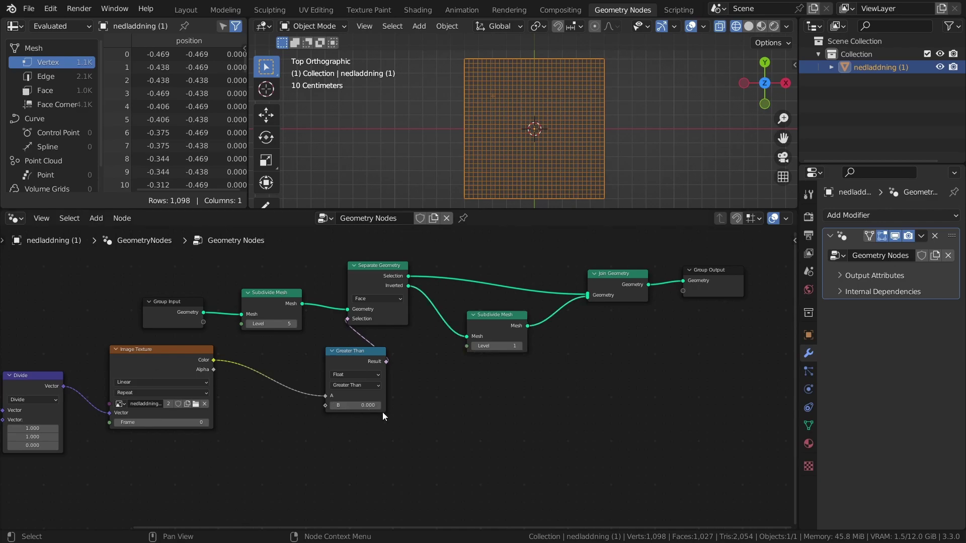
Raise the Greater Than threshold B to 0.5 and move the Image Texture node further left
left_click_drag(354, 405, 377, 409)
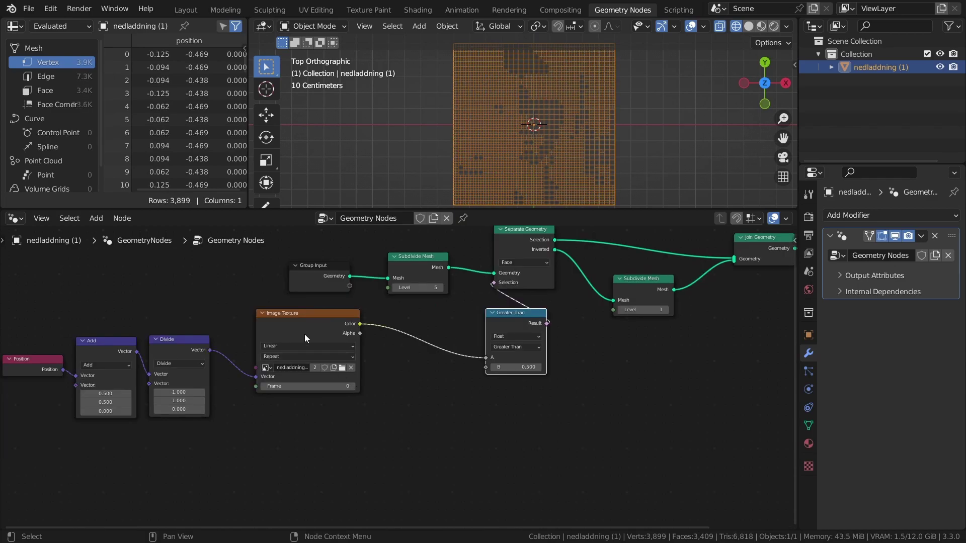
left_click_drag(304, 334, 274, 358)
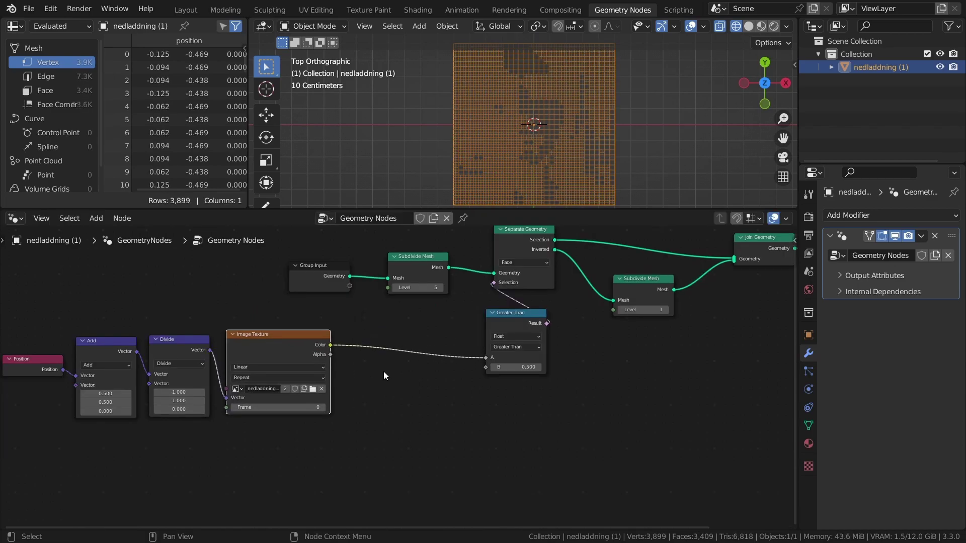
key("shift+a")
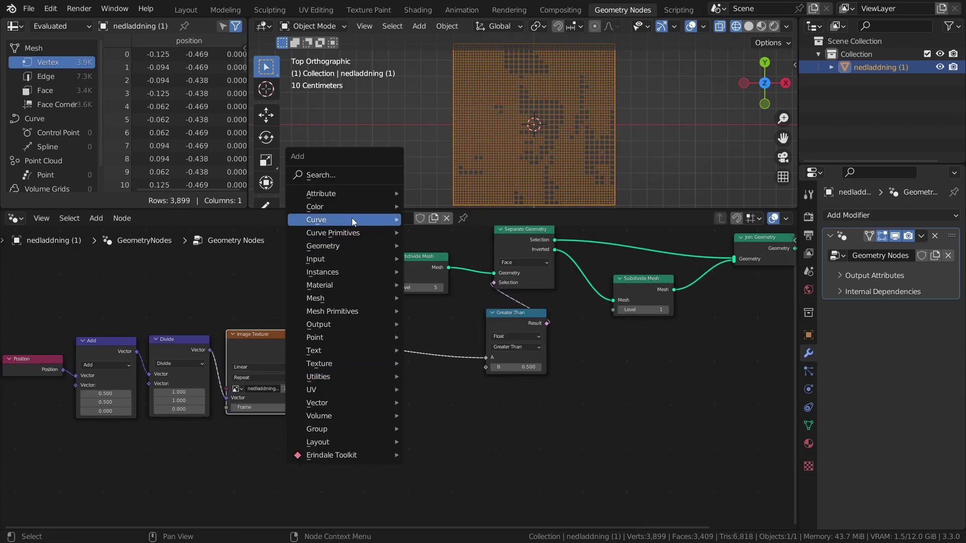
mouse_move(352, 207)
left_click(448, 258)
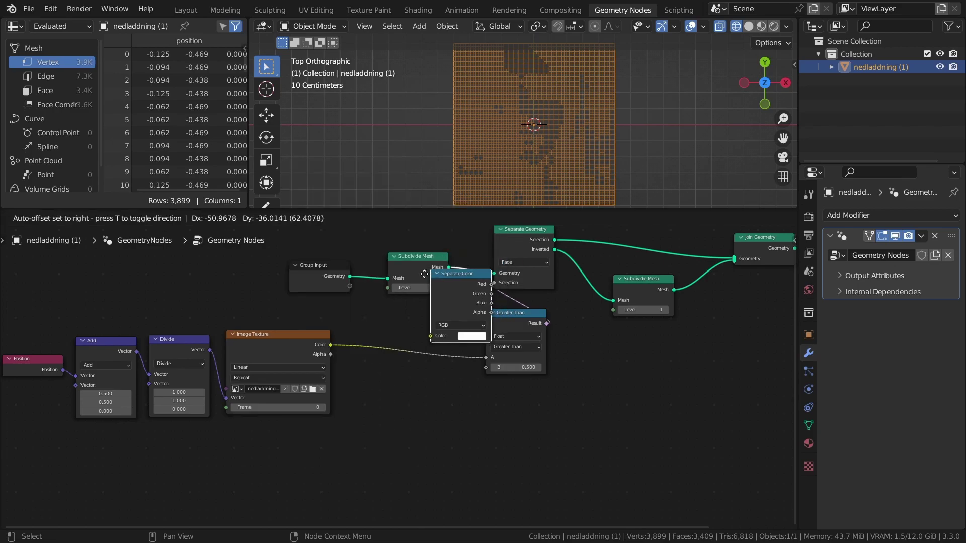
left_click(471, 343)
left_click_drag(419, 345, 486, 361)
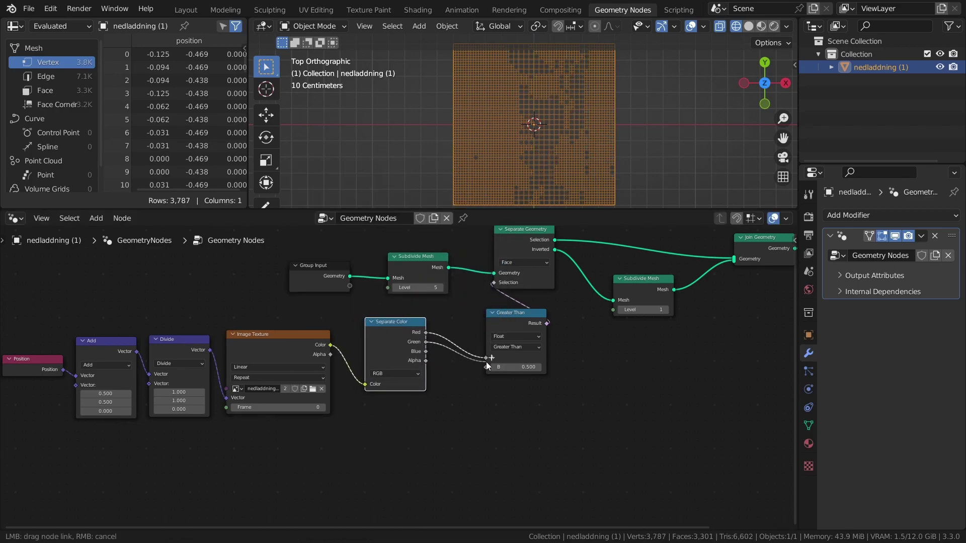
key("Escape")
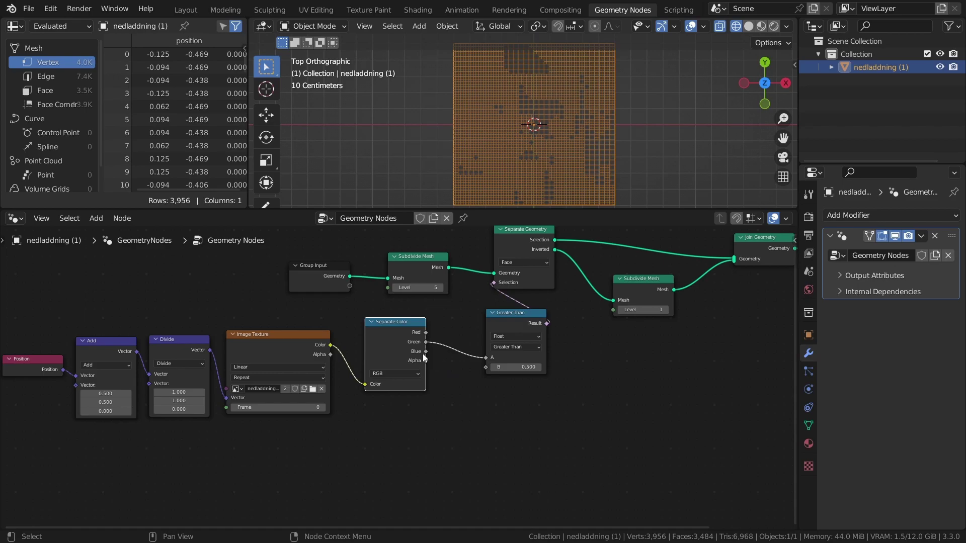
left_click_drag(425, 351, 486, 358)
left_click_drag(426, 332, 486, 358)
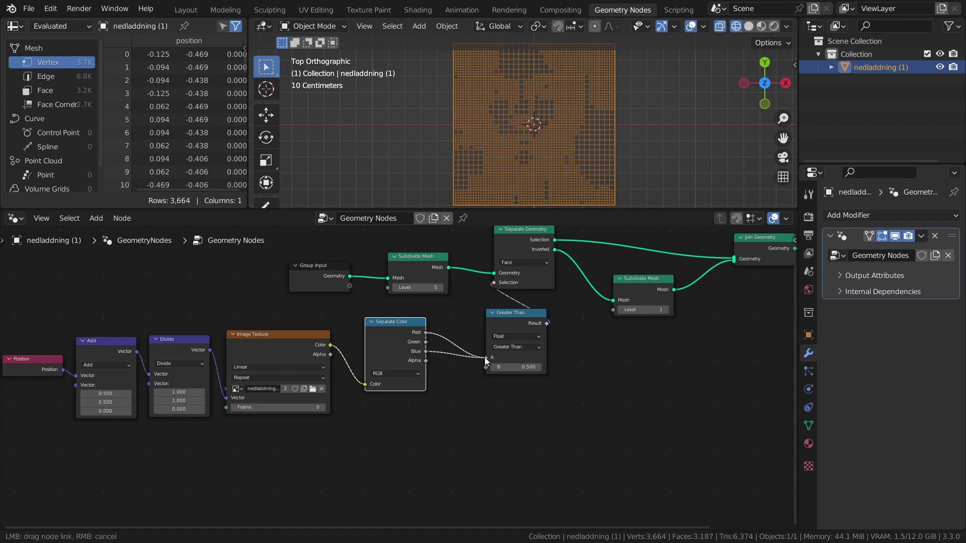
left_click_drag(426, 342, 485, 358)
key("x")
left_click_drag(331, 344, 485, 357)
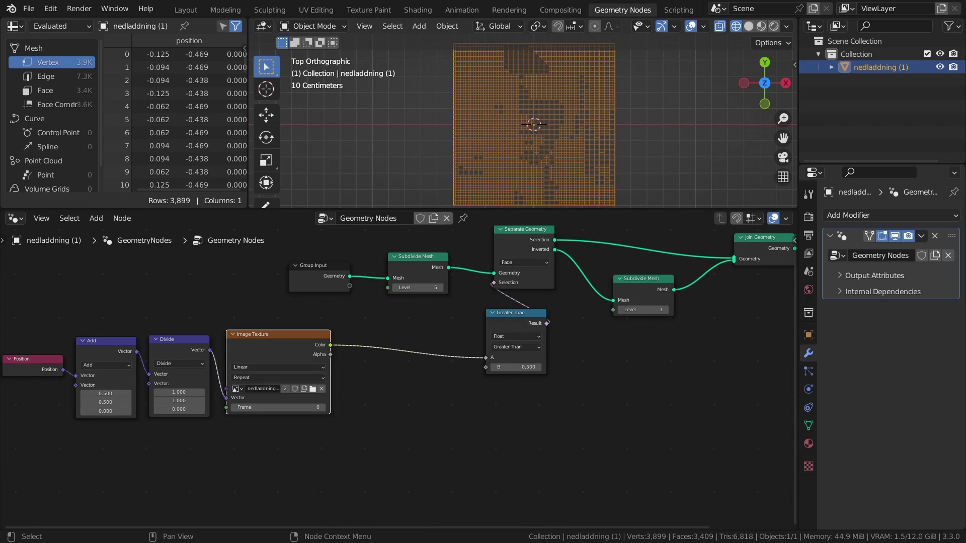
Duplicate Separate Geometry and Greater Than, wiring image Color to A and Result to Selection
middle_click_drag(708, 307, 345, 366)
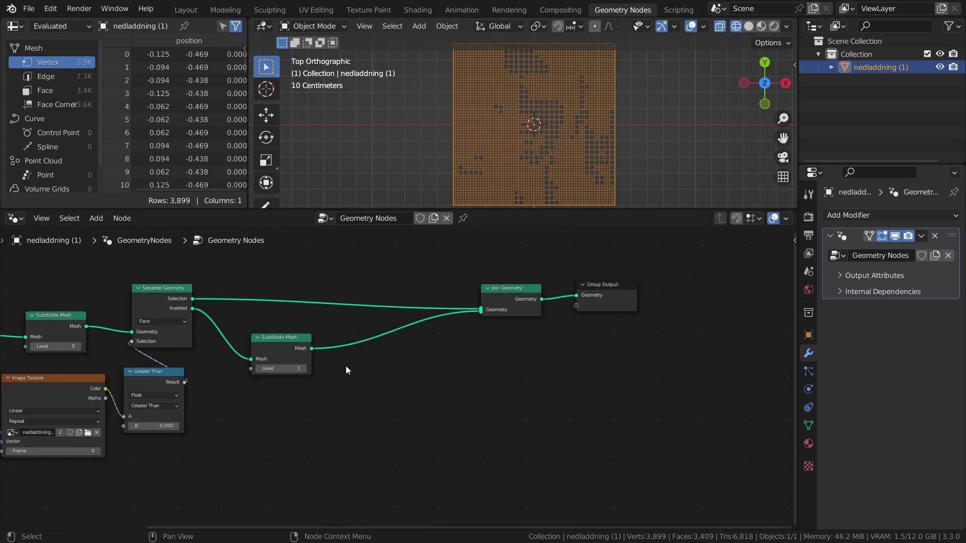
left_click(156, 297)
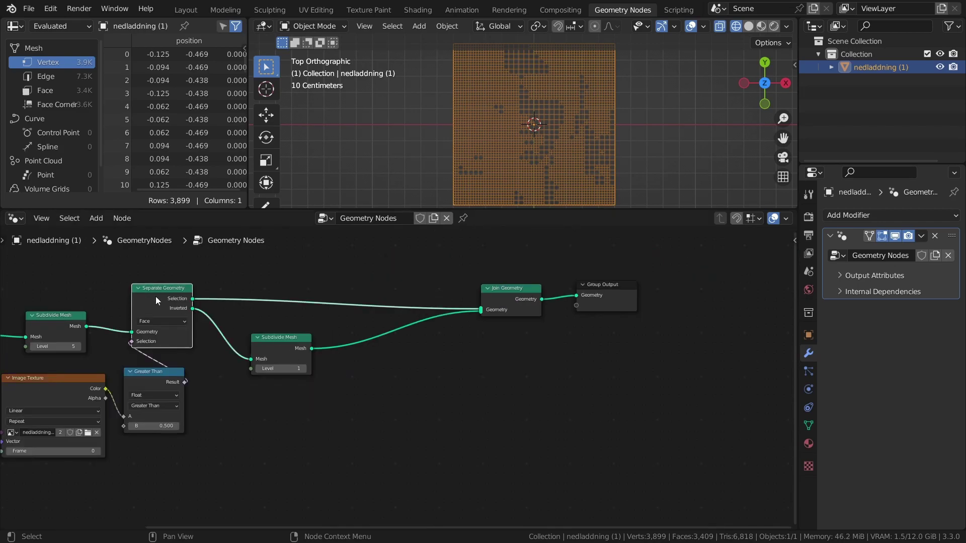
key("shift+d")
left_click(326, 351)
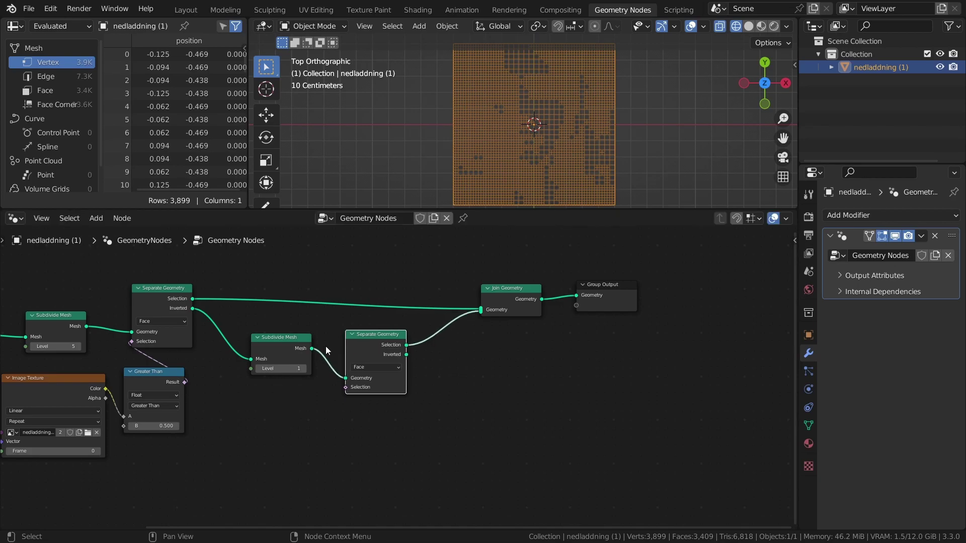
left_click(169, 382)
key("shift+d")
left_click(294, 402)
left_click_drag(106, 389, 250, 436)
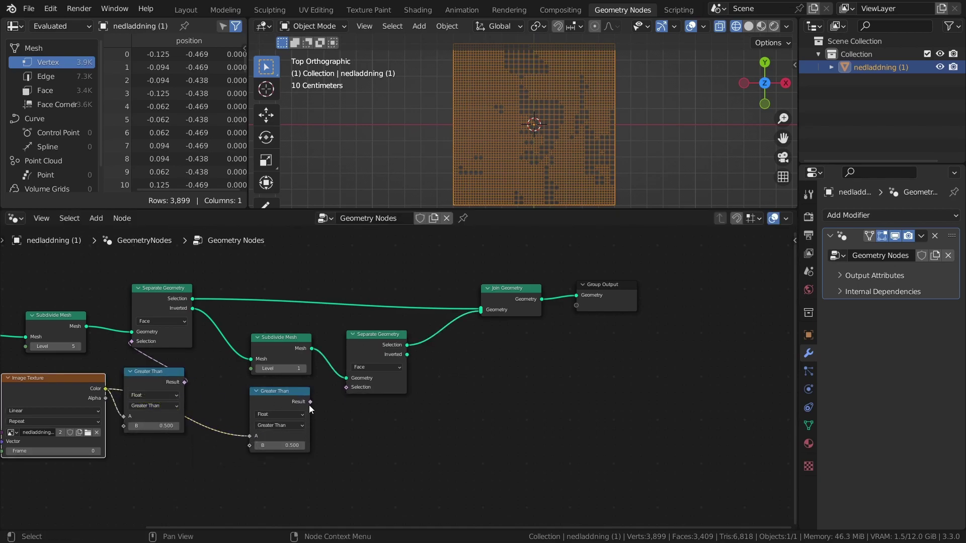
left_click_drag(310, 401, 346, 388)
Route the new Inverted faces through a copied Subdivide Mesh into Join Geometry and set threshold 0.25
left_click_drag(407, 354, 484, 315)
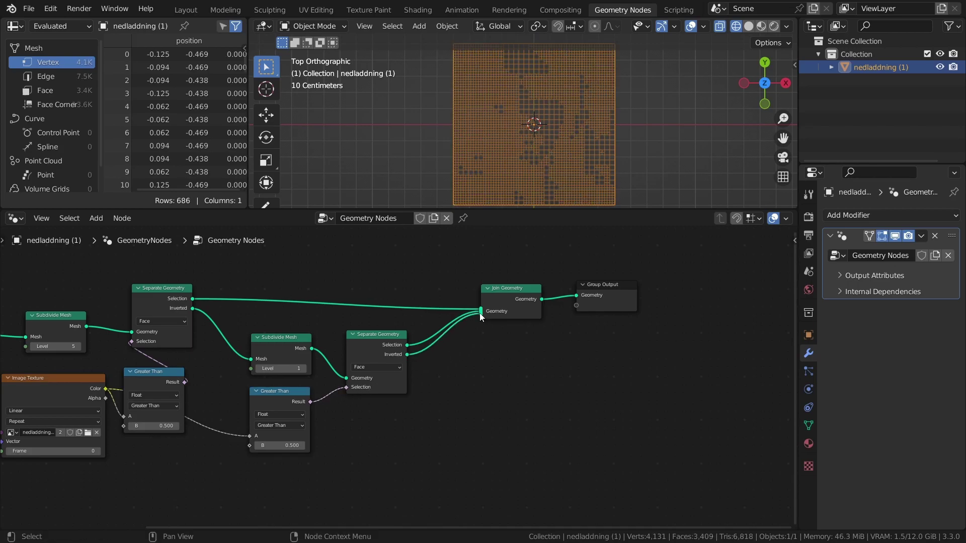
left_click(278, 352)
key("shift+d")
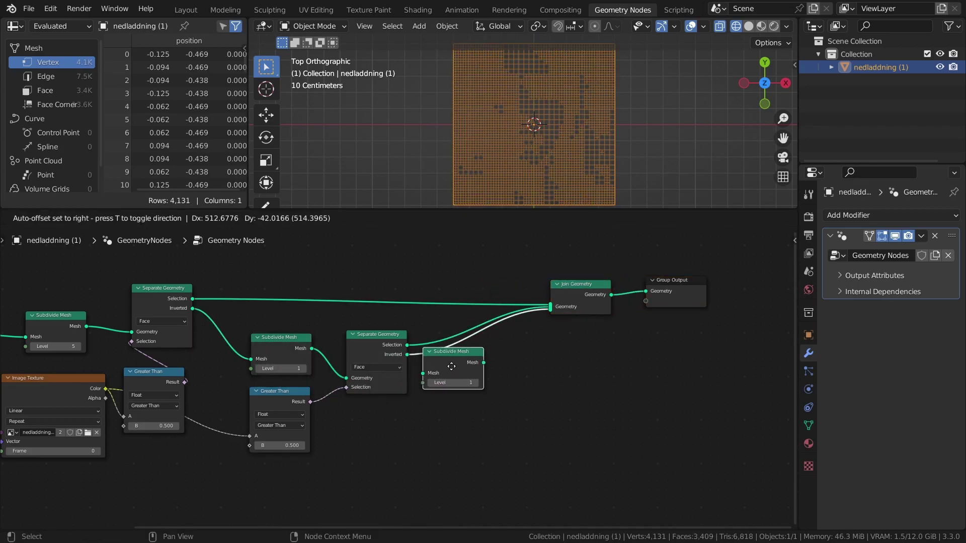
left_click(455, 363)
left_click(280, 445)
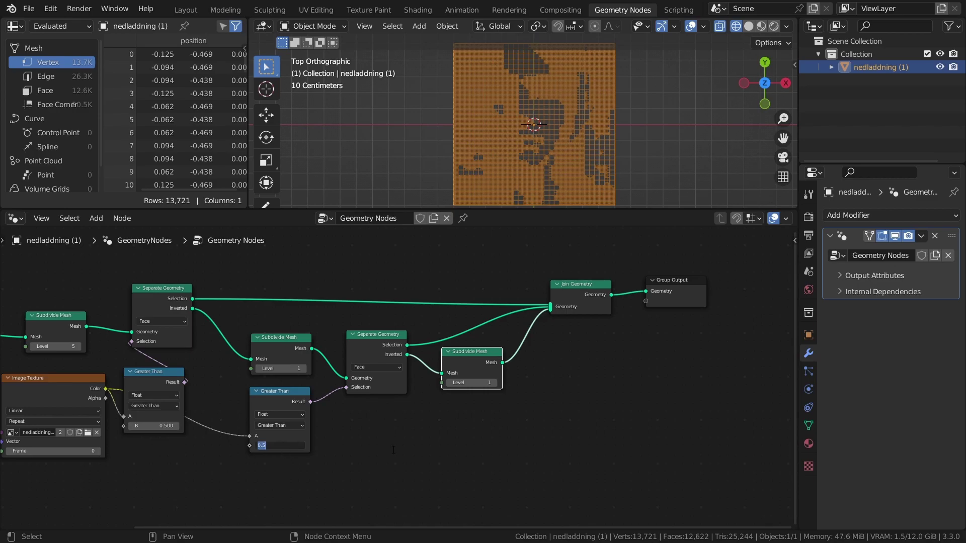
type("0.25")
key("Return")
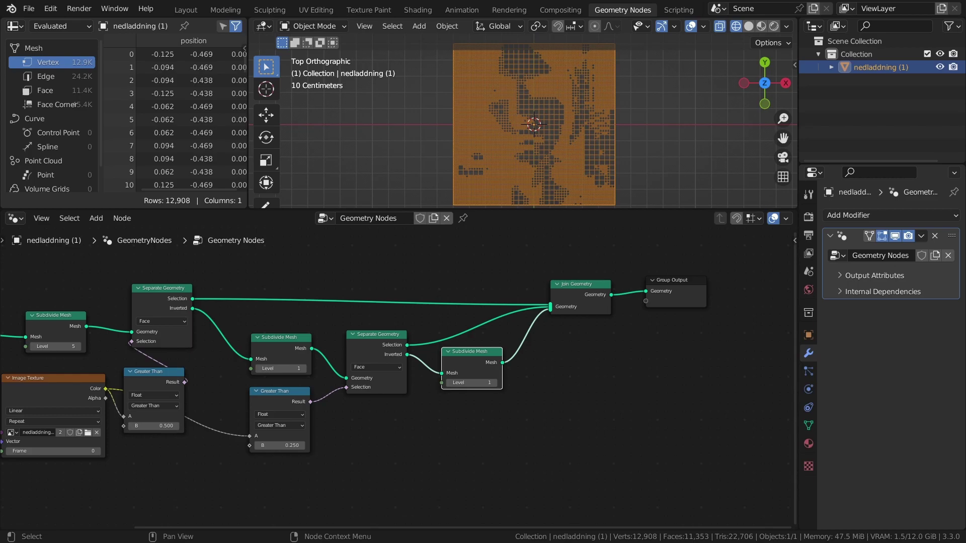
Zoom out and slide Join Geometry left next to the last Subdivide Mesh node
middle_click_drag(402, 477, 415, 487)
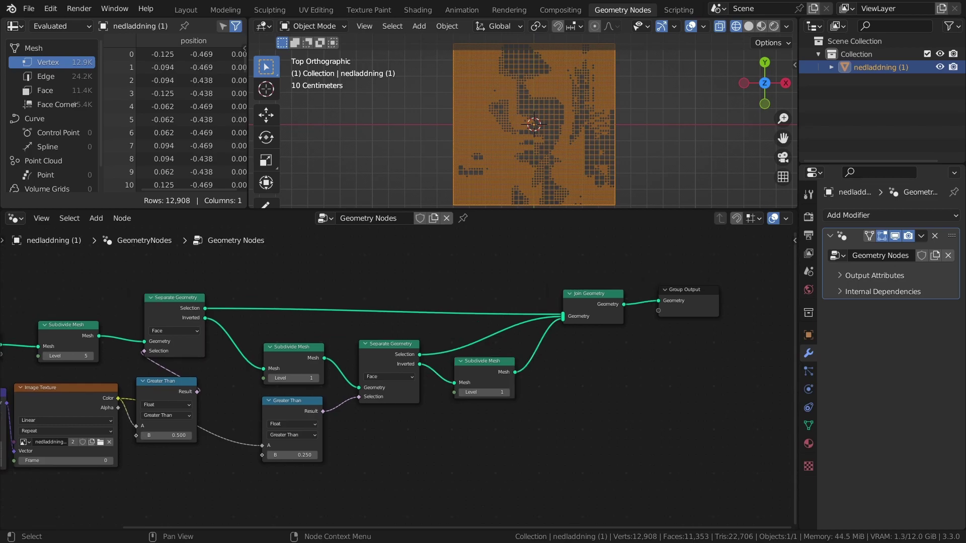
middle_click_drag(414, 487, 432, 446)
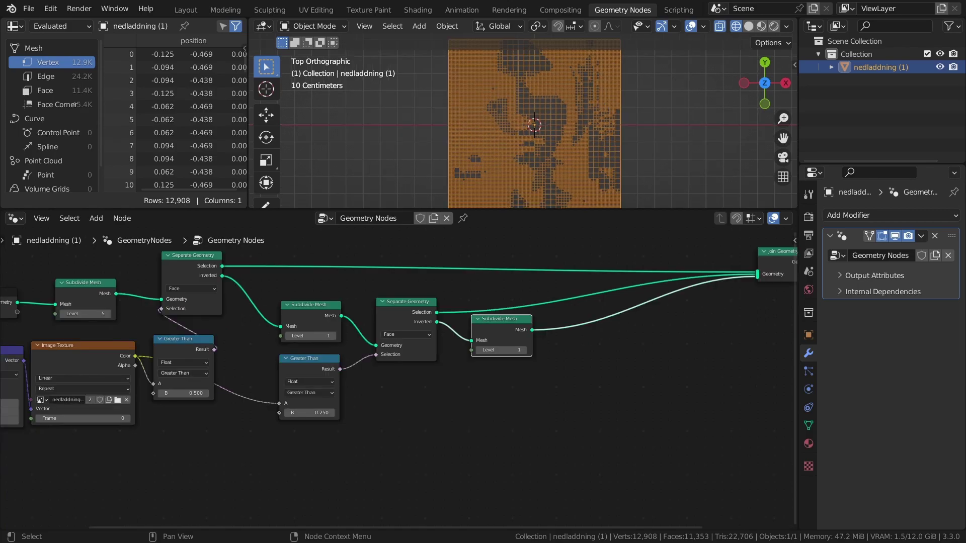
left_click(550, 403)
scroll(565, 410, "down", 3)
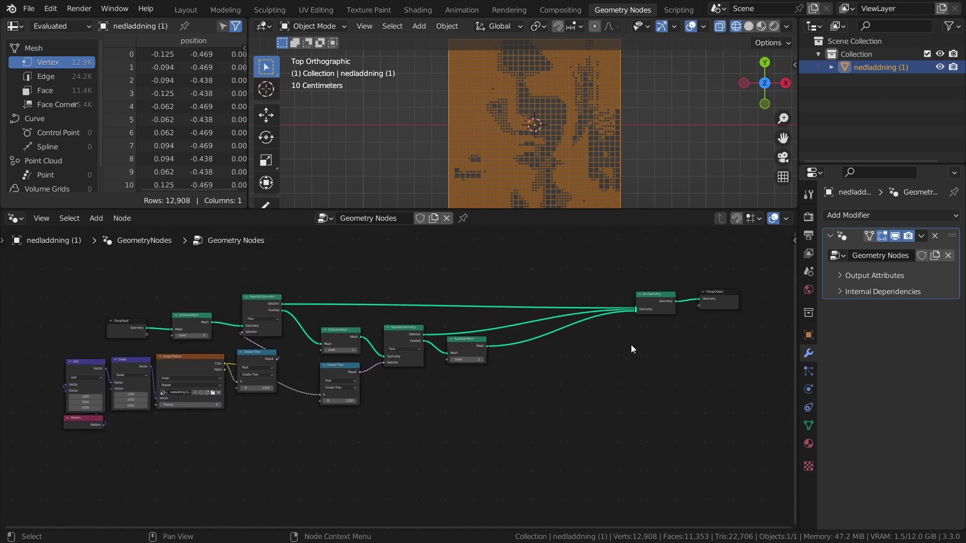
left_click_drag(696, 302, 508, 302)
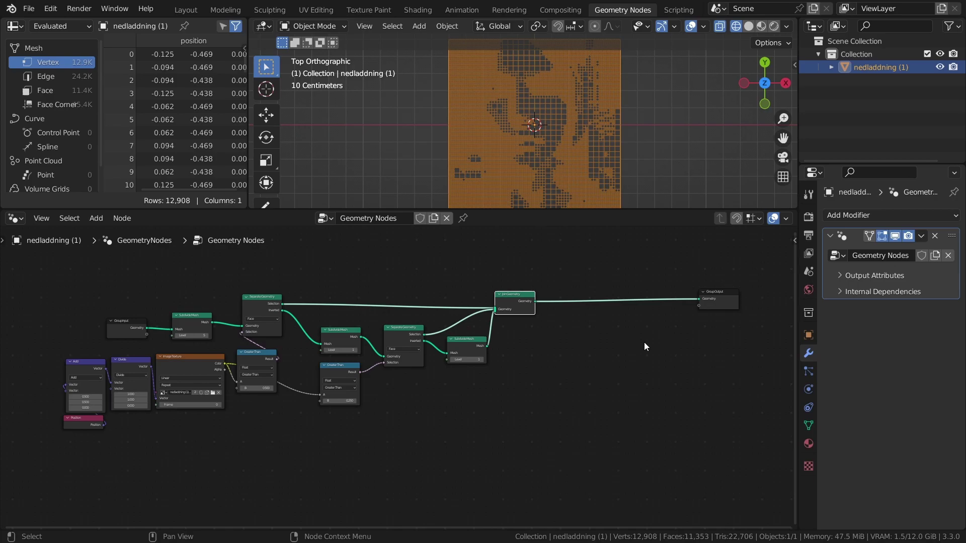
Add a String to Curves node below the existing graph
scroll(644, 342, "up", 3)
key("shift+a")
type("string to")
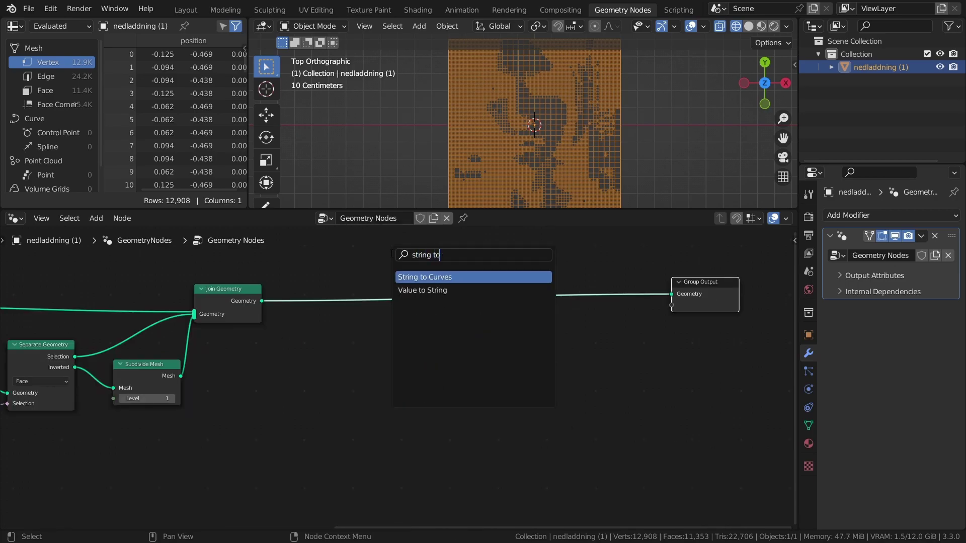
key("Return")
left_click(266, 347)
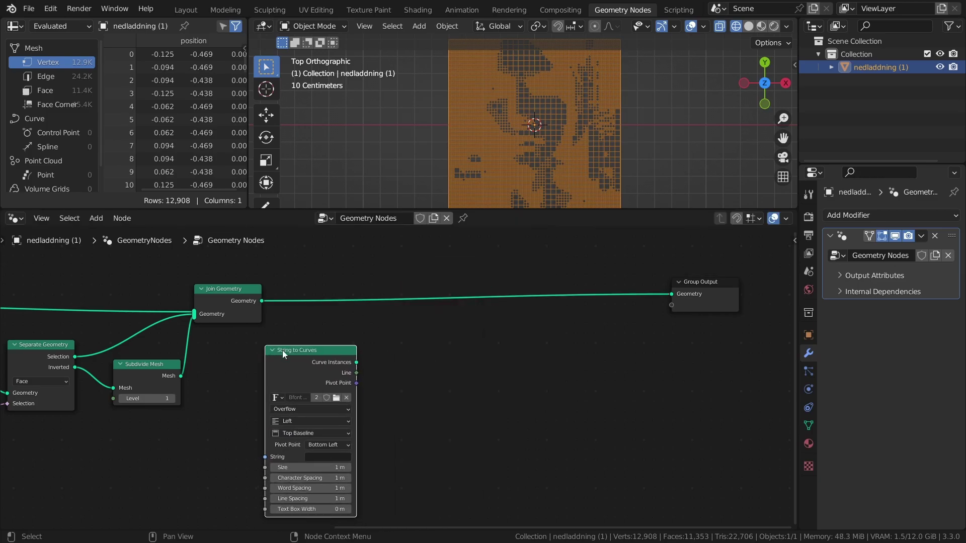
Add a Set Position node and drop it onto the output link
middle_click_drag(282, 350, 292, 308)
key("shift+a")
left_click(425, 249)
type("set")
key("Return")
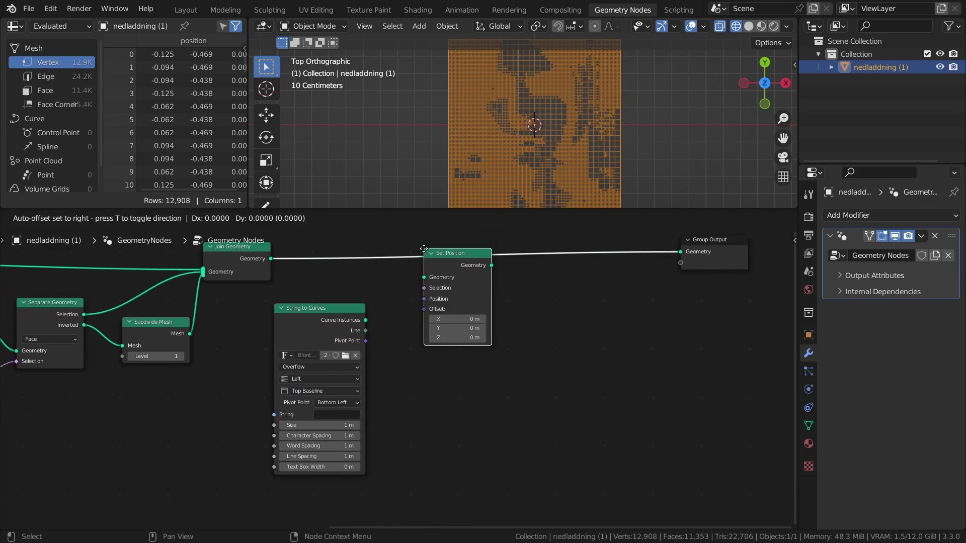
left_click(415, 298)
Add a Vector node below Set Position and a Fill Curve node beside it
key("shift+a")
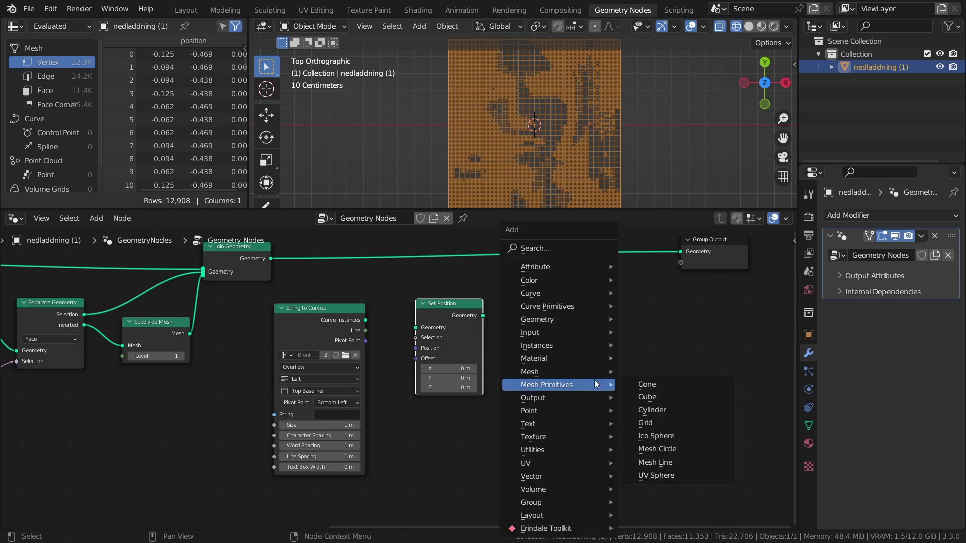
mouse_move(540, 333)
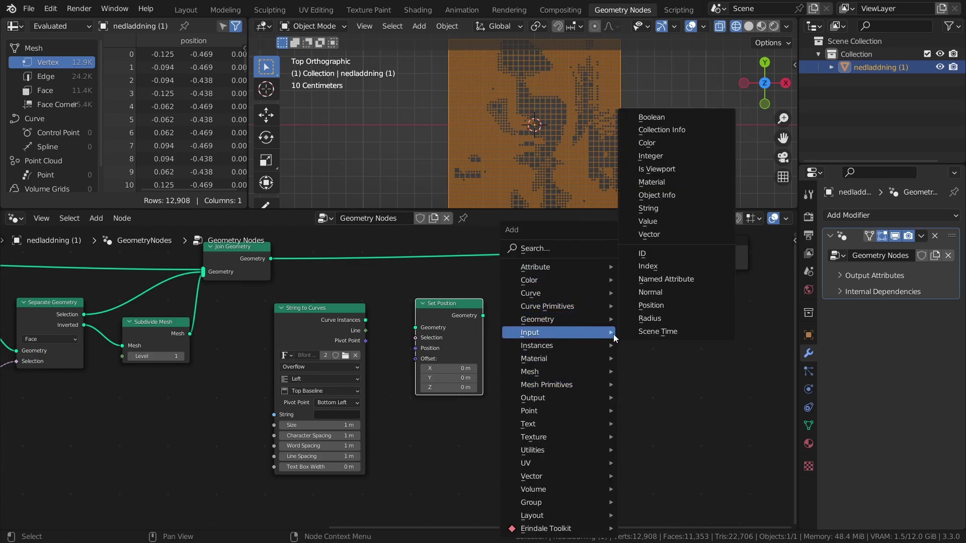
left_click(653, 236)
left_click(416, 407)
key("shift+a")
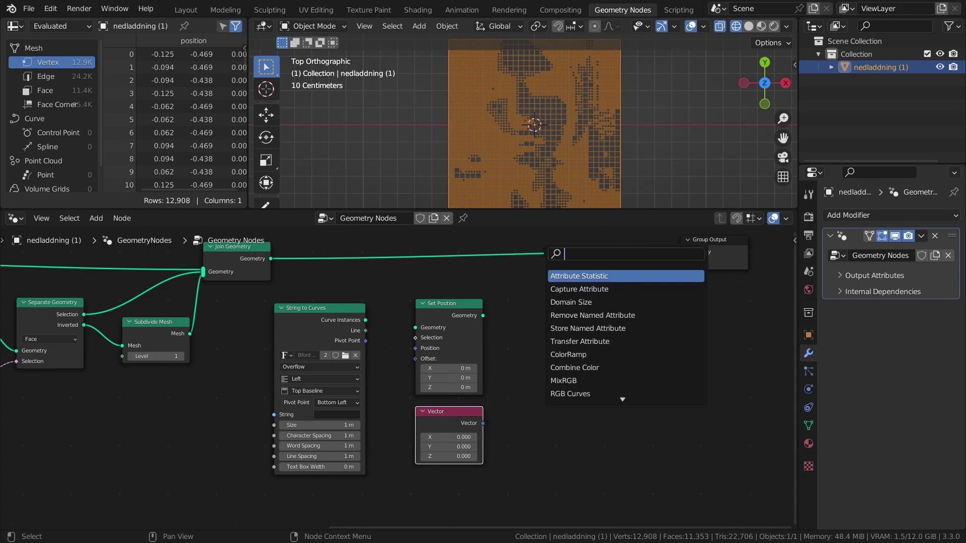
type("fill c")
key("Return")
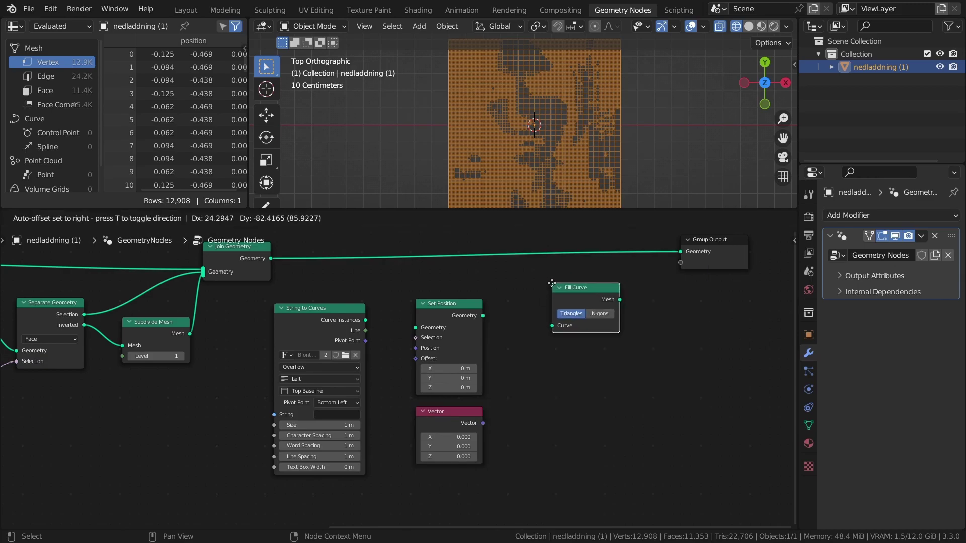
left_click(498, 299)
Insert an Instance on Points node between Join Geometry and Group Output
key("shift+a")
mouse_move(627, 331)
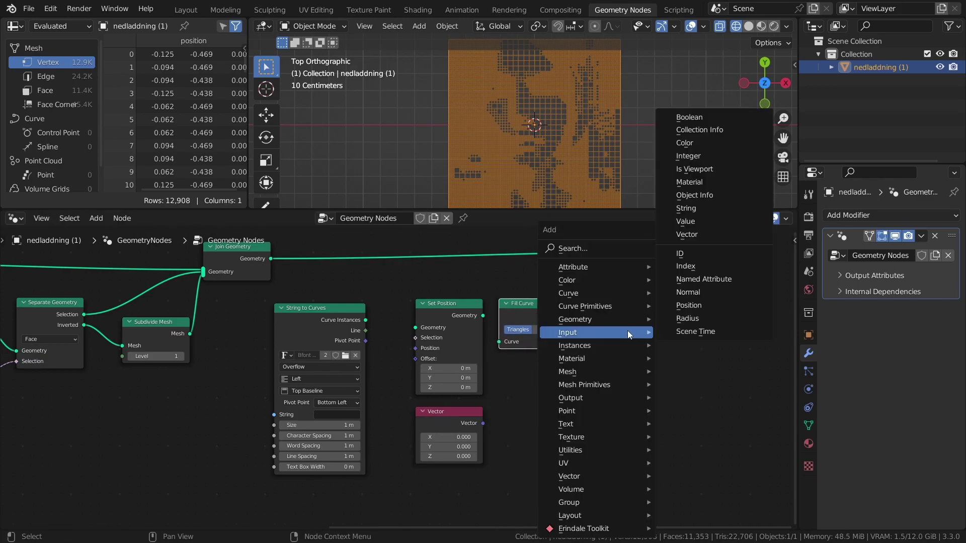
mouse_move(600, 340)
left_click(700, 345)
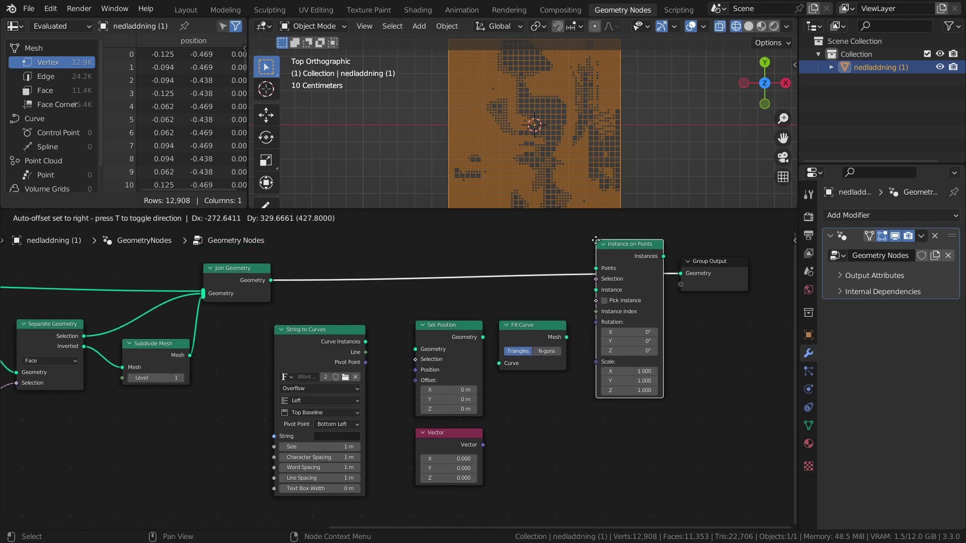
left_click(611, 256)
middle_click_drag(636, 270, 620, 252)
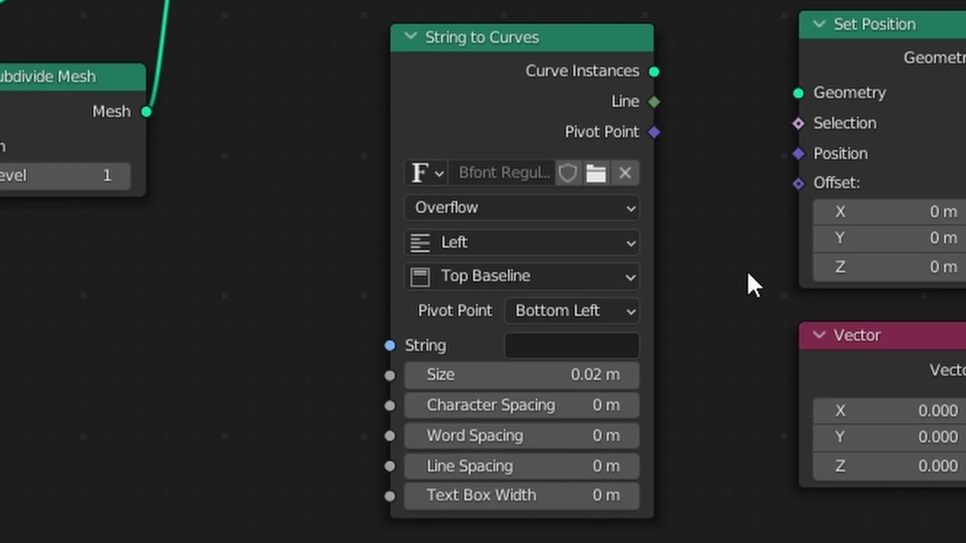
left_click(570, 345)
type("ABCDEFGHI")
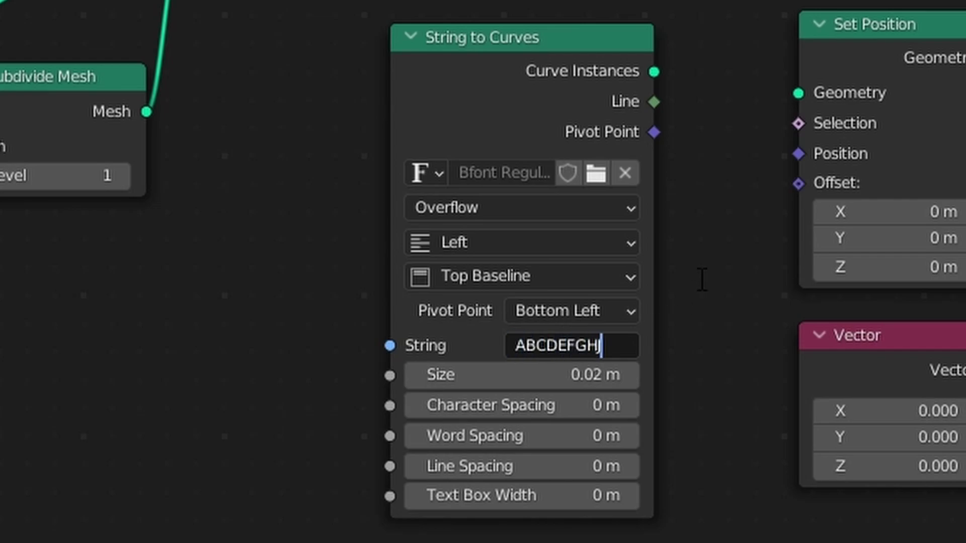
type("JKLMNOPQRST")
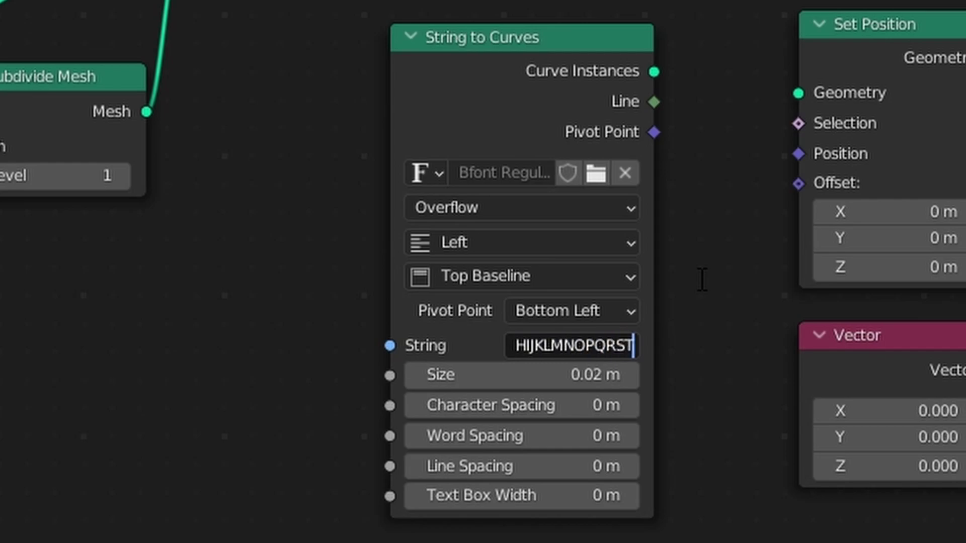
type("UVWXYZ")
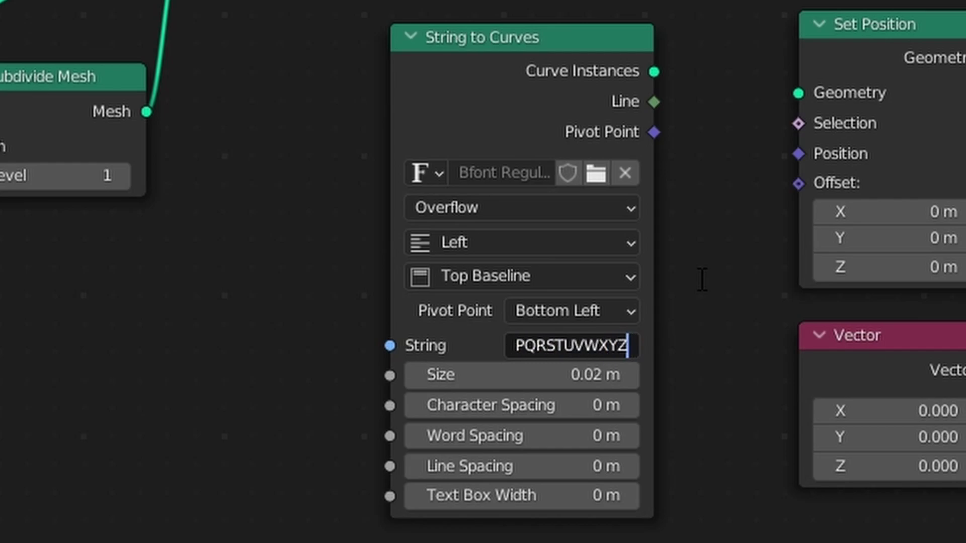
type("0123456789")
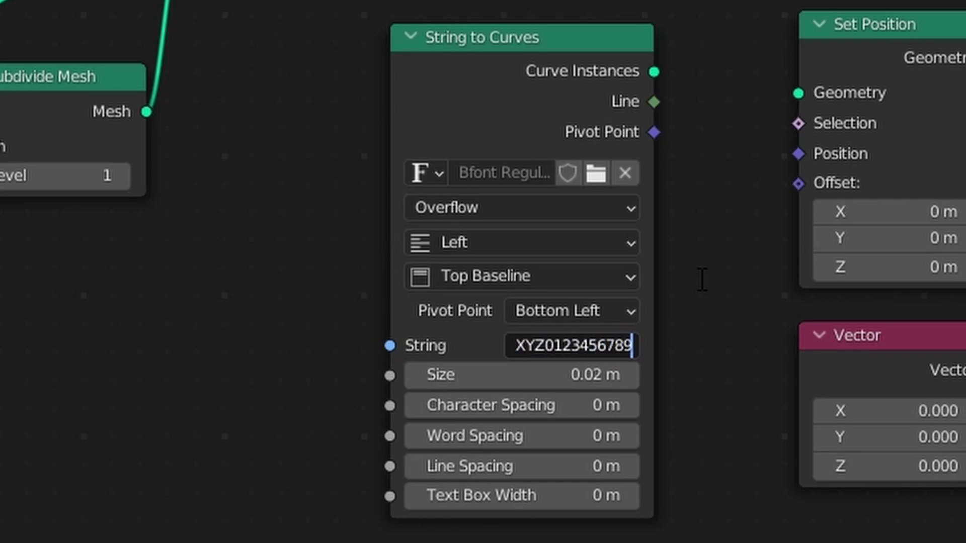
key("Return")
left_click_drag(392, 280, 303, 280)
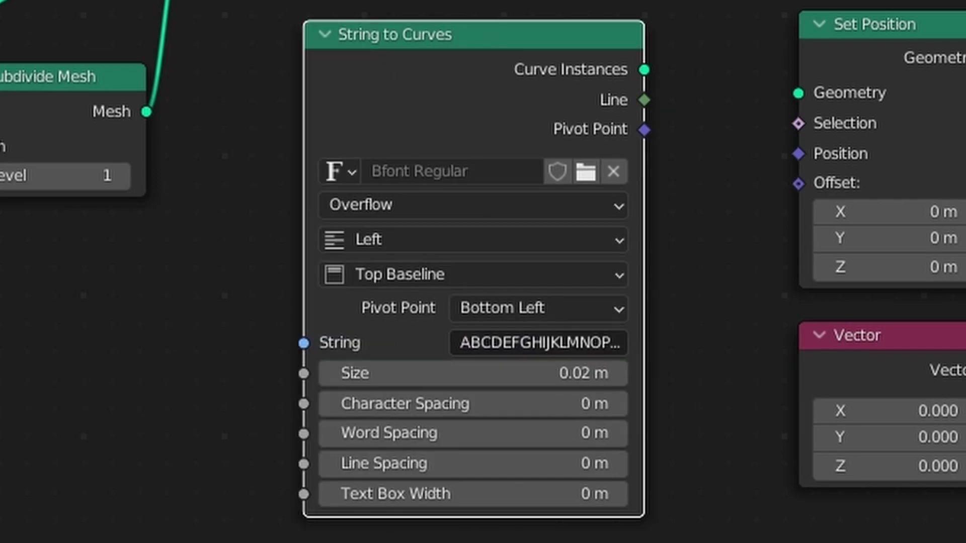
Load Kamikaze Regular from D:\Fonts\ as the String to Curves font
left_click(586, 170)
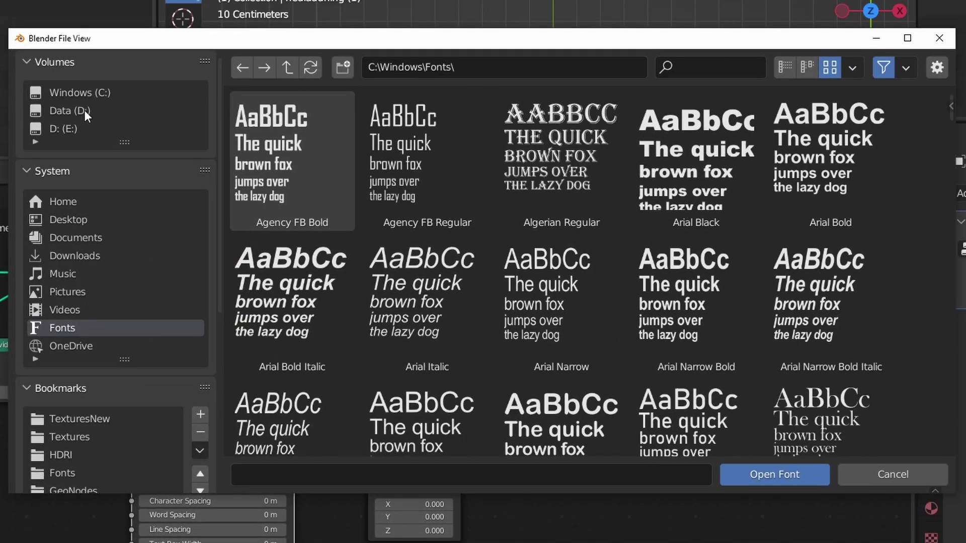
left_click(84, 110)
double_click(432, 277)
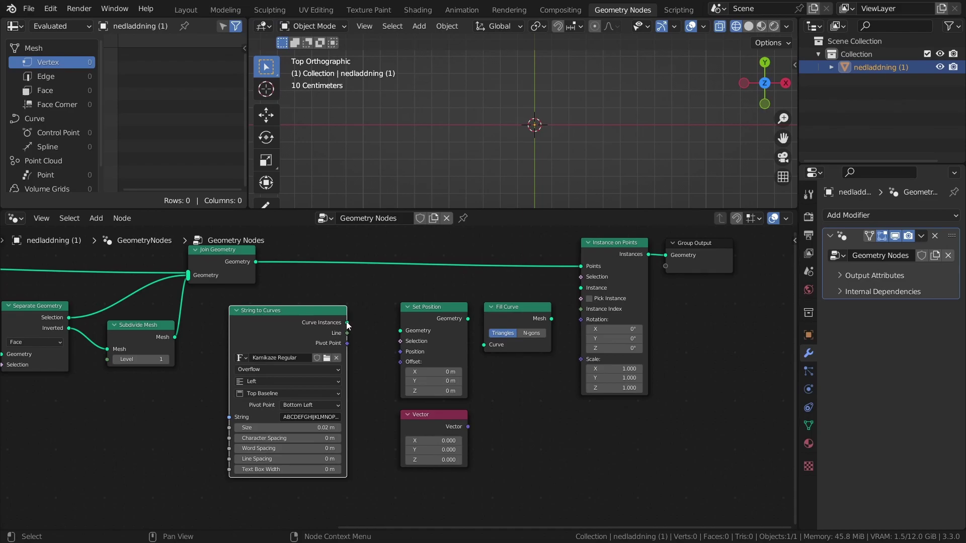
Link String to Curves and Vector into Set Position, then into Fill Curve and Instance, enabling Pick Instance
left_click_drag(347, 322, 404, 330)
left_click_drag(468, 426, 405, 351)
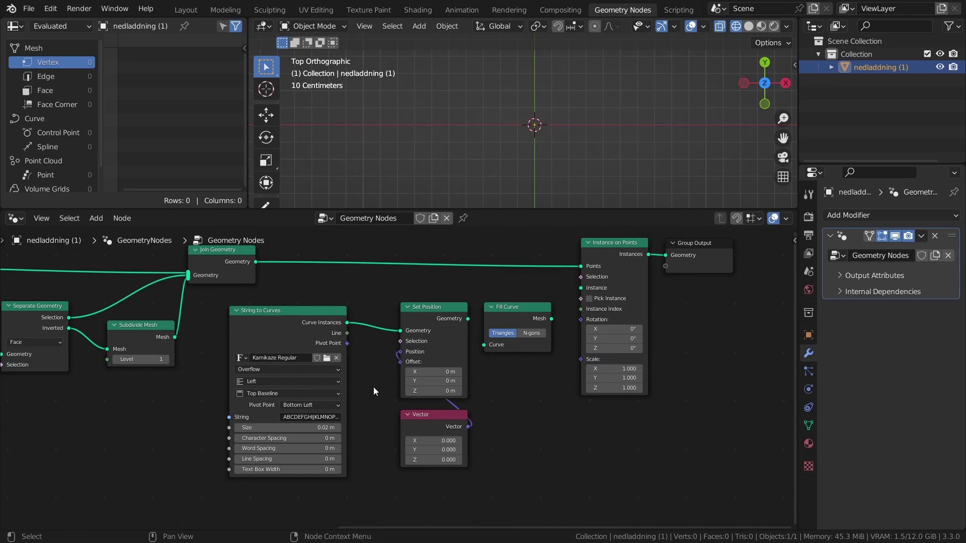
left_click(469, 330)
left_click_drag(468, 319, 492, 344)
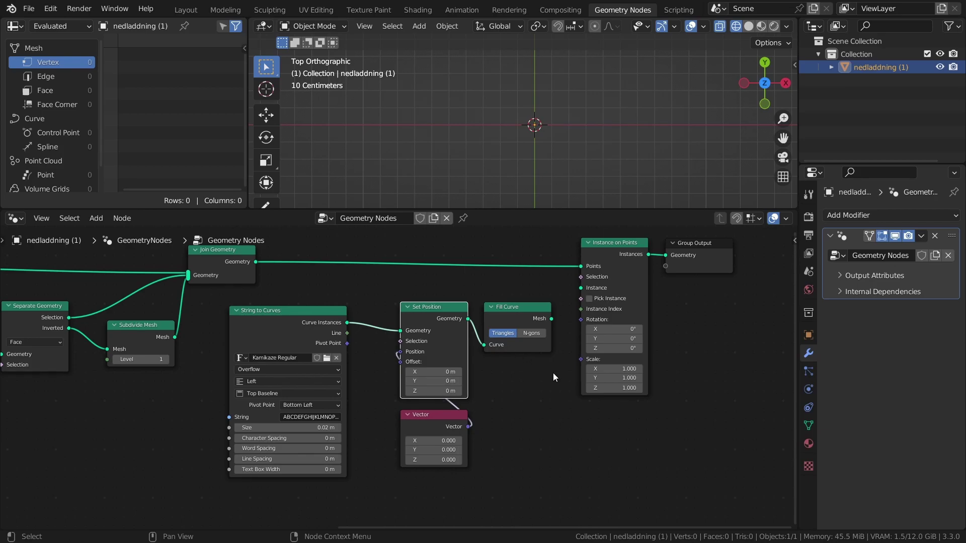
left_click(589, 299)
left_click_drag(551, 318, 580, 288)
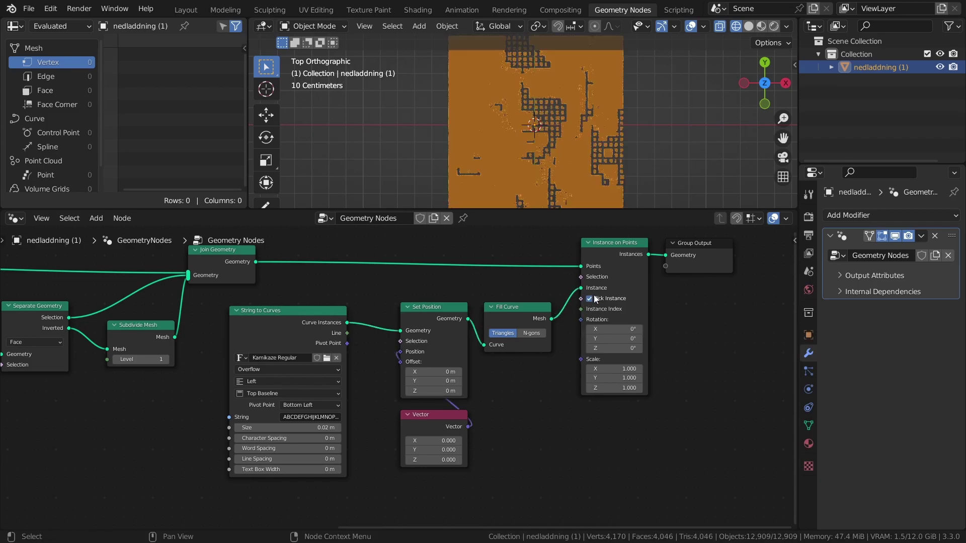
Switch the viewport to Solid shading and zoom in on the scattered letters
left_click(569, 140)
key("z")
left_click(647, 134)
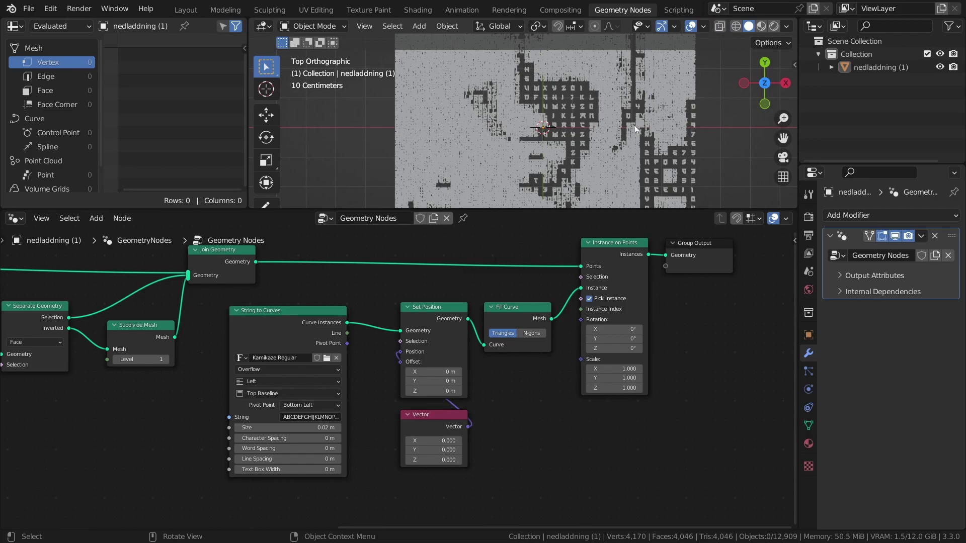
mouse_move(647, 134)
middle_mouse_down("ctrl")
mouse_move(632, 139)
mouse_move(632, 164)
mouse_move(632, 153)
middle_mouse_up("ctrl")
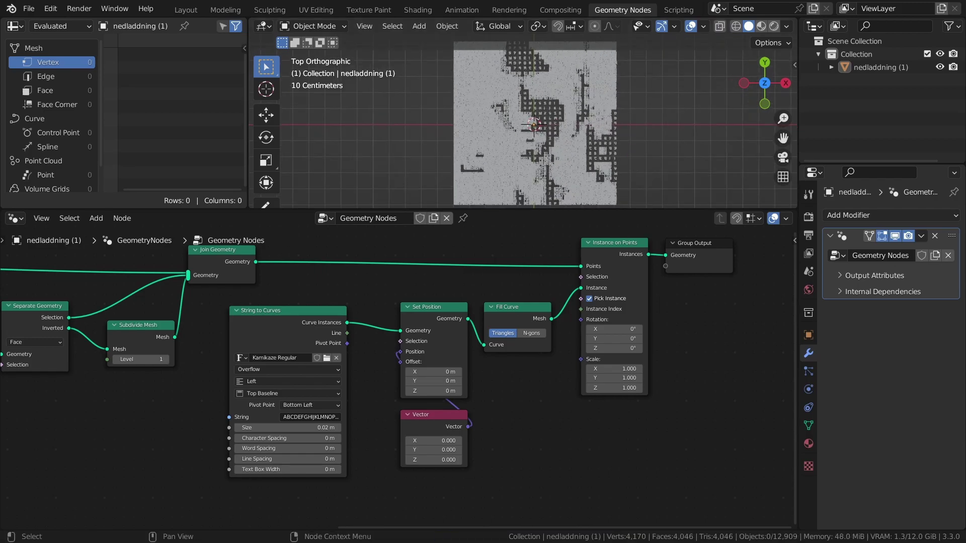
middle_click_drag(496, 483, 358, 486)
Move Instance on Points and Group Output to the right to make room
left_click(580, 248)
left_click_drag(455, 272, 519, 274, "shift")
left_click(519, 274)
middle_click_drag(432, 394, 431, 353)
Add an Integer Random Value with Max 100 and link it to Instance Index
key("shift+a")
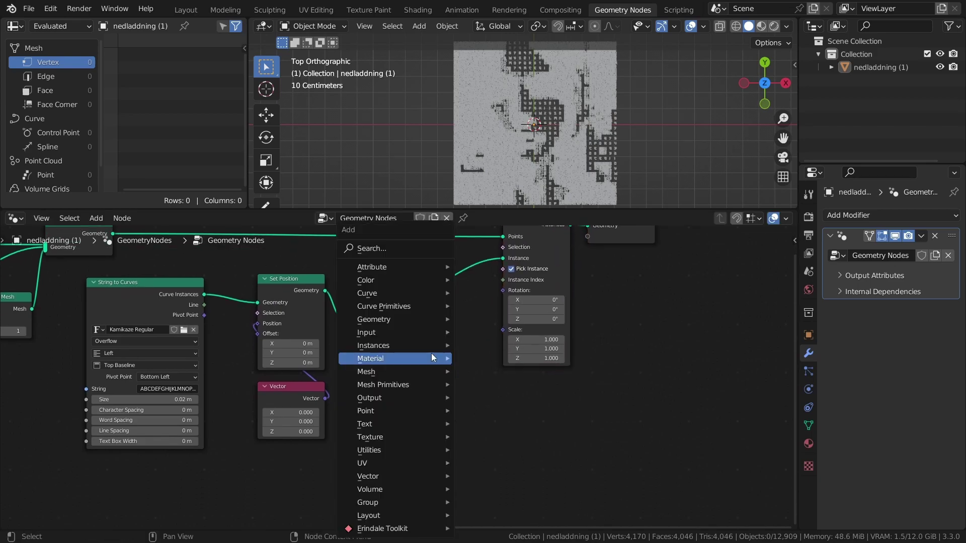
mouse_move(396, 448)
left_click(499, 423)
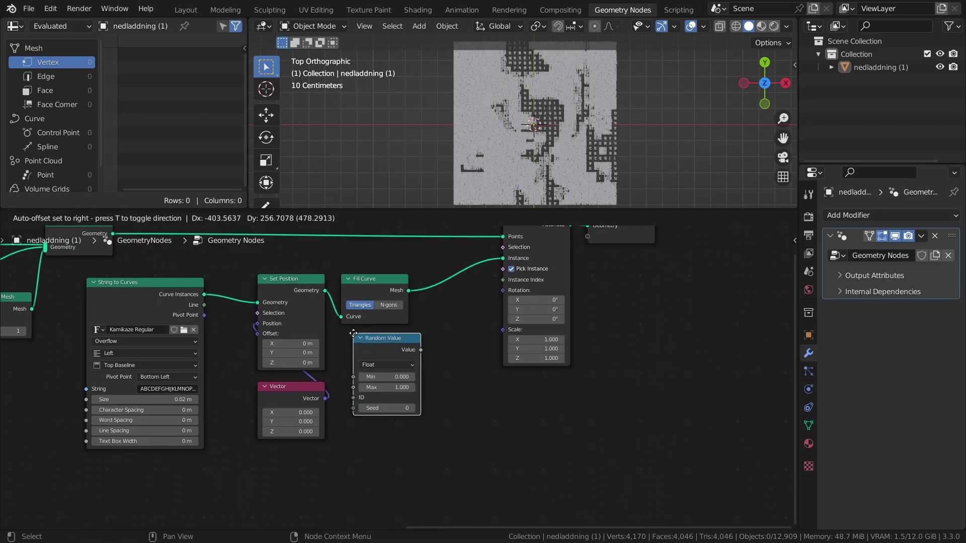
left_click(388, 361)
left_click(388, 363)
left_click(373, 386)
left_click(387, 388)
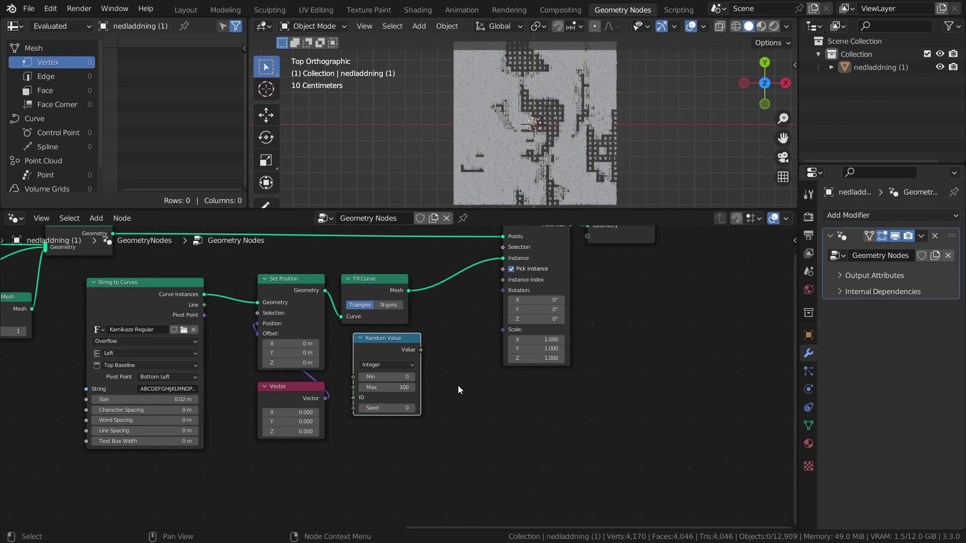
key("Return")
left_click_drag(421, 350, 509, 280)
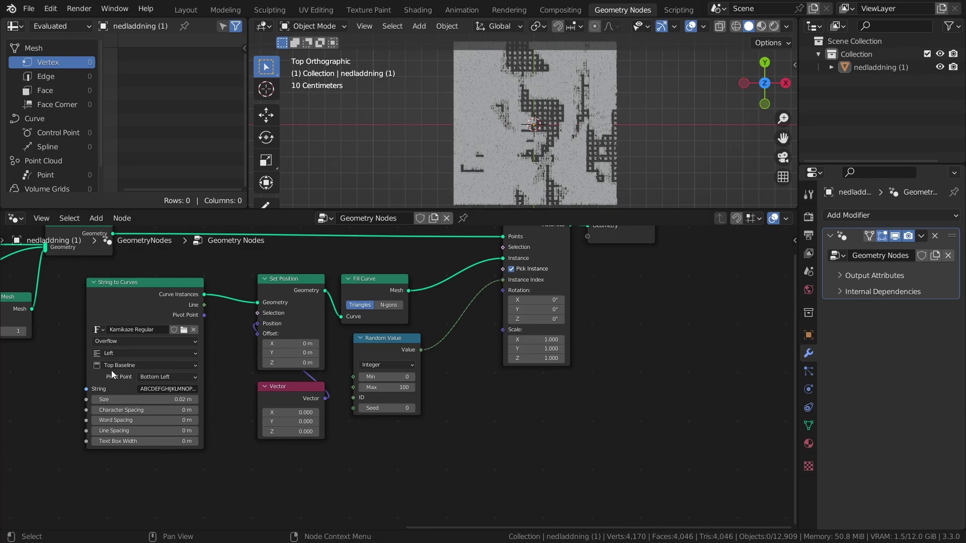
Add a Map Range node and connect its Result to the instance Scale
scroll(364, 390, "down", 2)
key("shift+a")
mouse_move(433, 373)
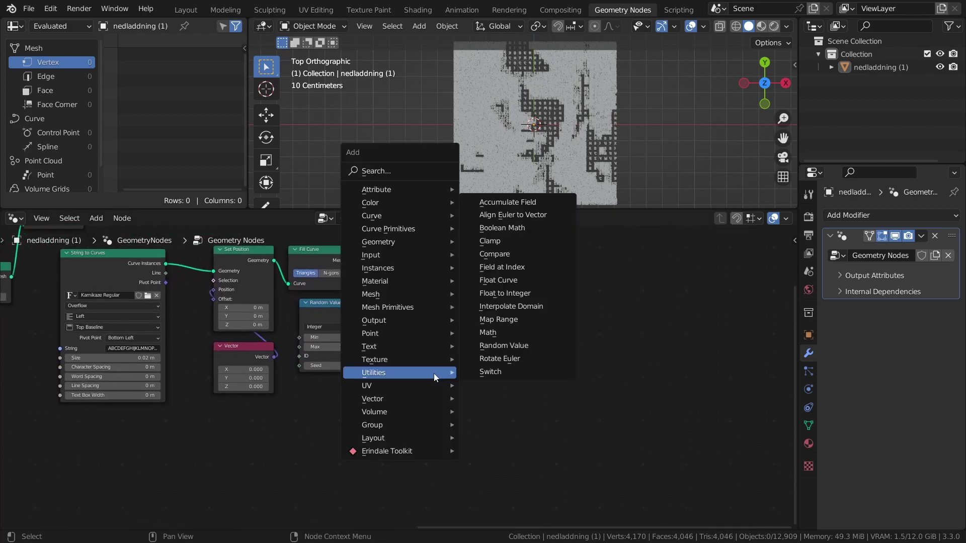
left_click(498, 320)
left_click(508, 360)
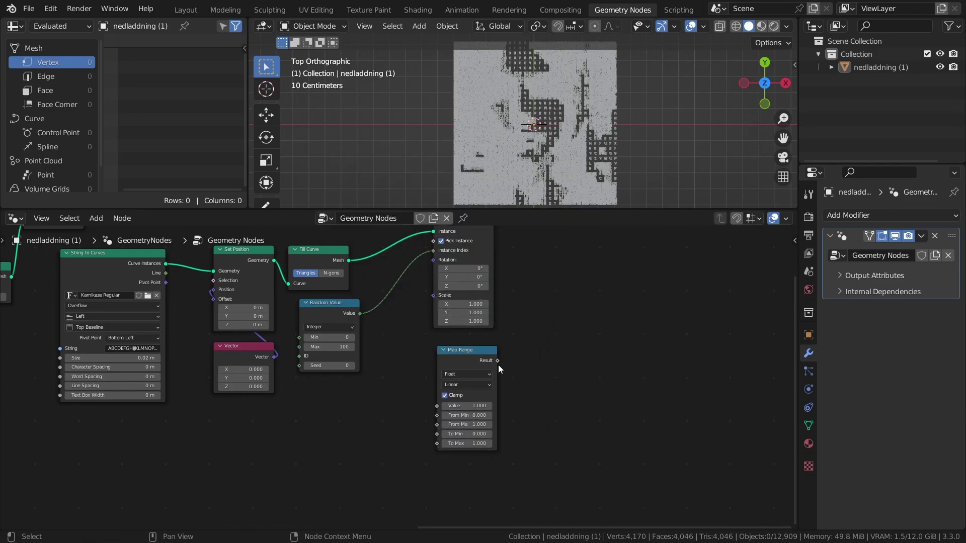
left_click_drag(497, 360, 431, 295)
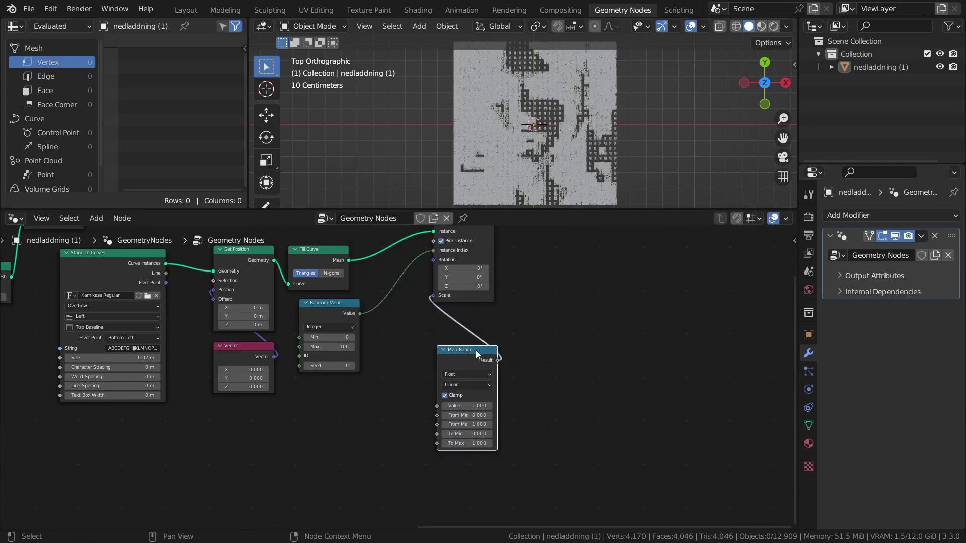
left_click_drag(475, 352, 465, 313)
left_click(465, 313)
key("Home")
Feed the Image Texture into Map Range, keep From Max 1.0 and raise To Max to 2.0
left_click_drag(59, 306, 701, 346)
scroll(668, 394, "up", 3)
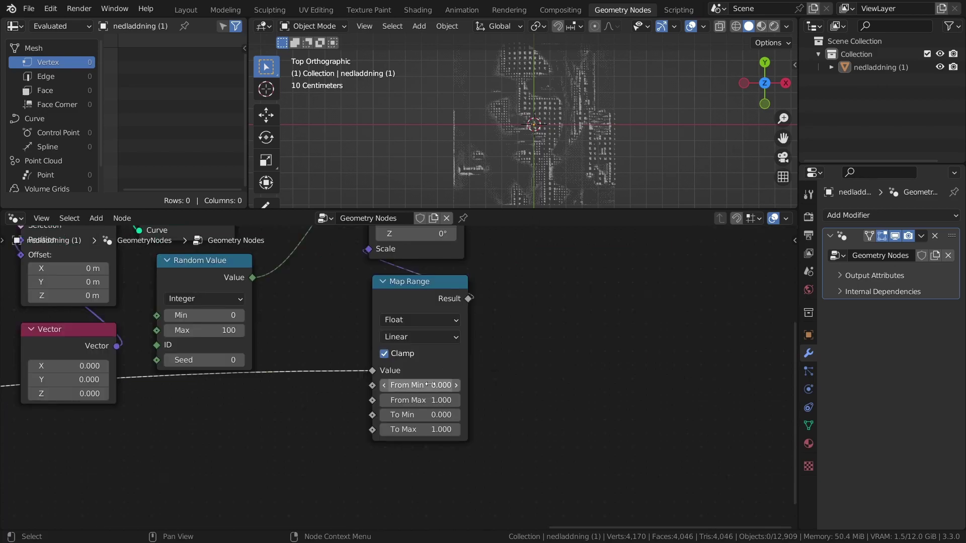
left_click_drag(420, 399, 383, 400)
key("ctrl+z")
key("ctrl+z")
key("ctrl+z")
key("ctrl+z")
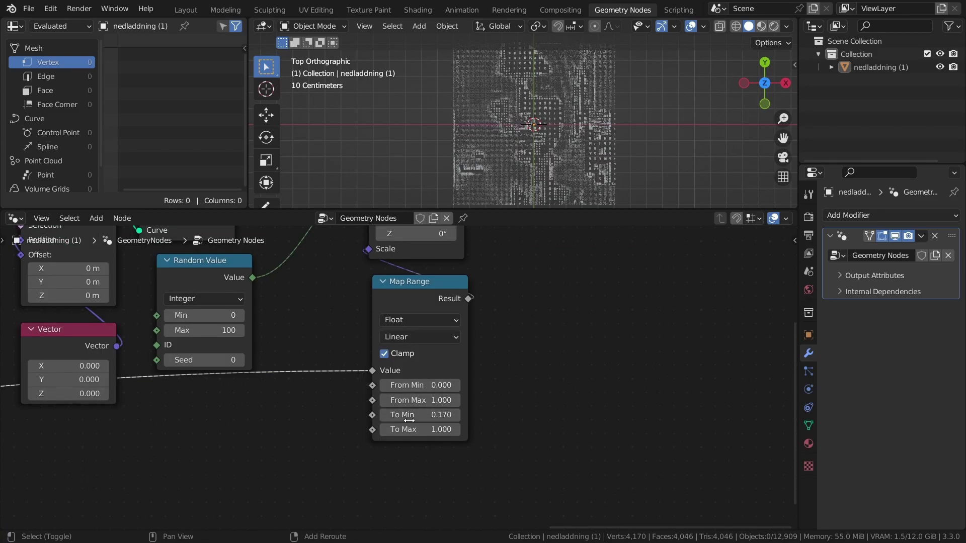
left_click_drag(411, 430, 462, 430)
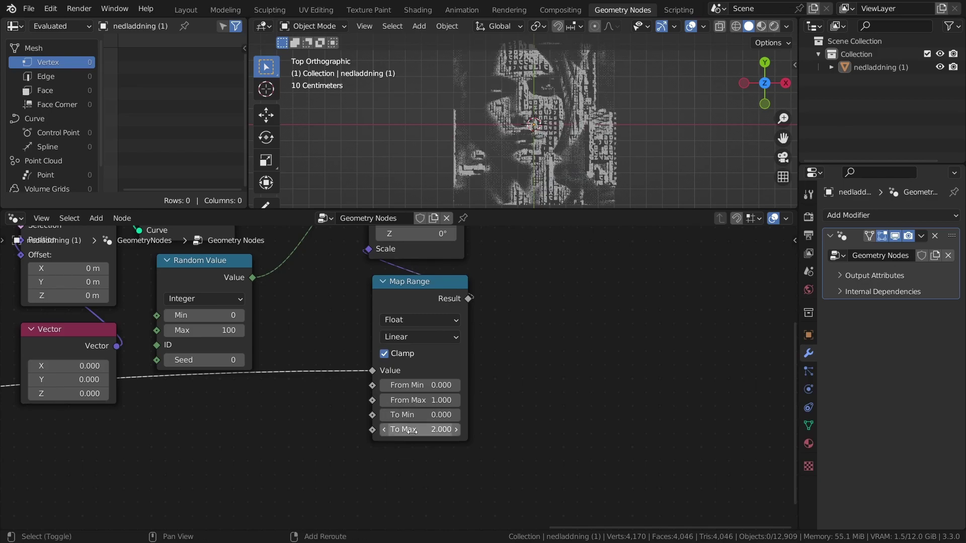
mouse_move(417, 403)
left_mouse_down()
mouse_move(467, 403)
mouse_move(390, 403)
mouse_move(417, 404)
mouse_move(407, 415)
left_mouse_up()
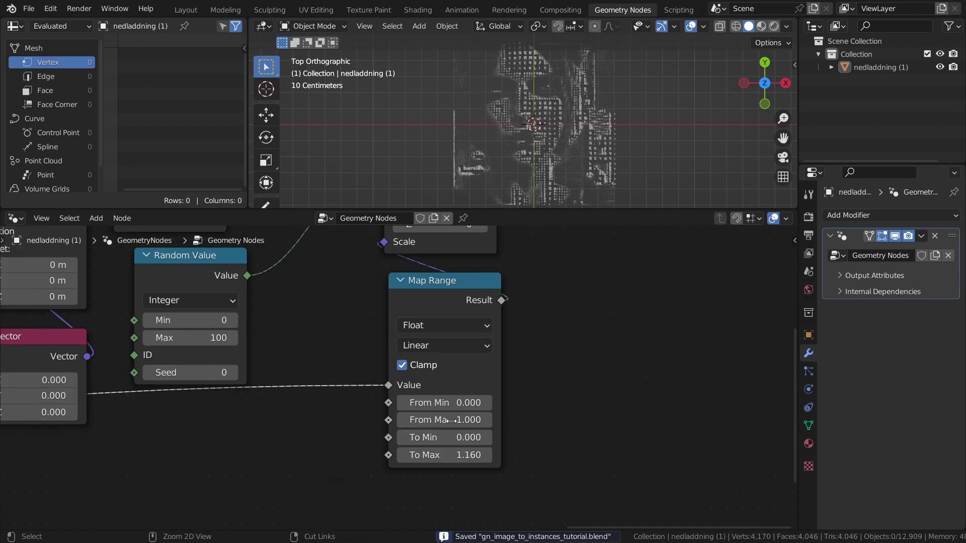
scroll(527, 131, "up", 4)
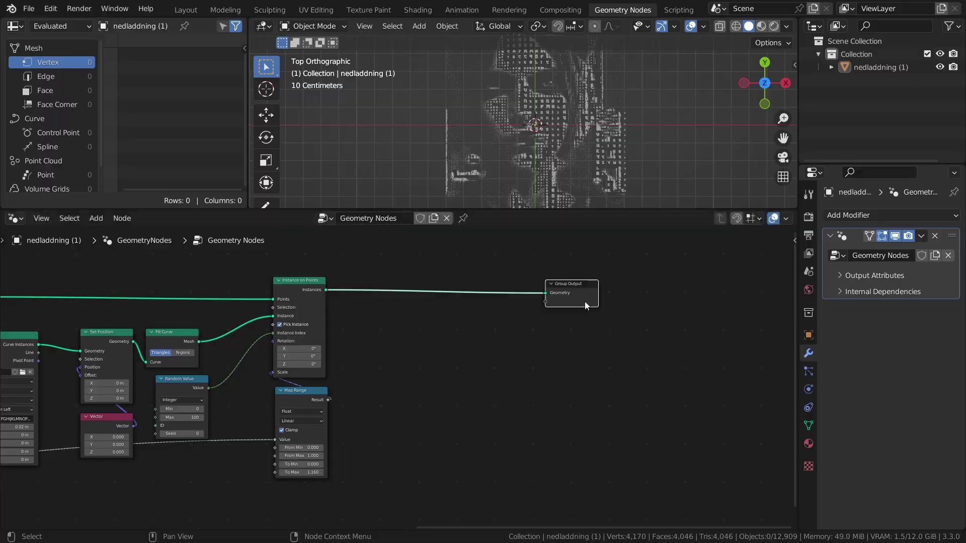
Insert a Translate Instances node before the Group Output
key("shift+a")
left_click(499, 87)
type("tras")
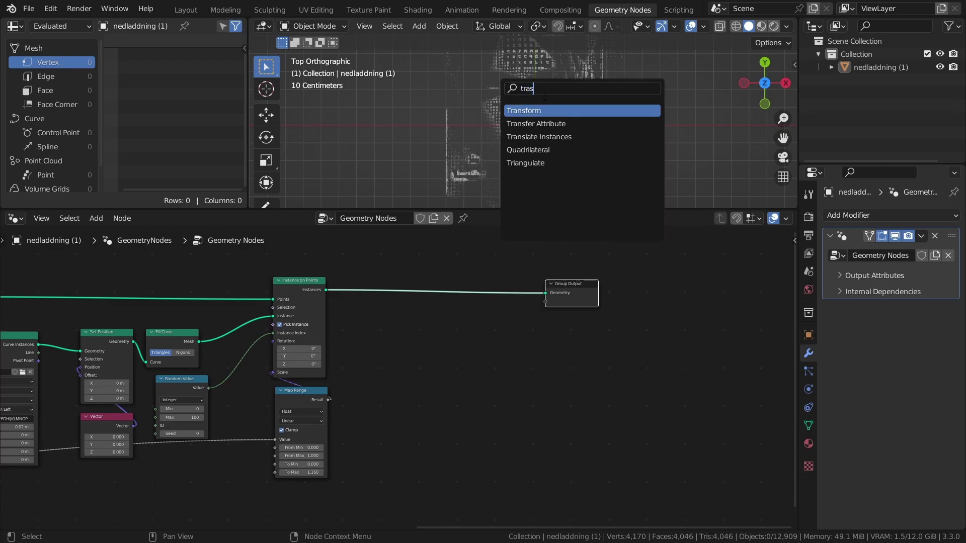
key("BackSpace")
type("nsl")
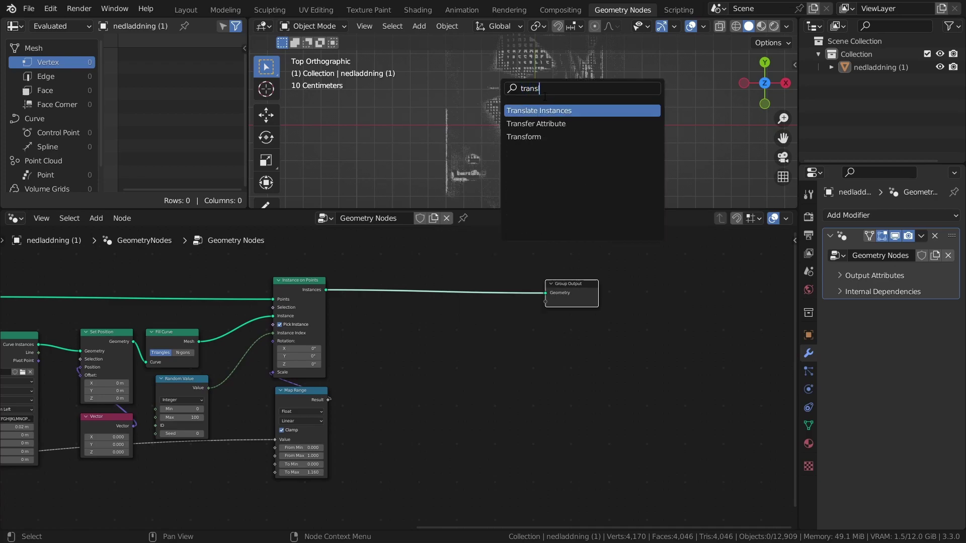
key("Return")
left_click(479, 296)
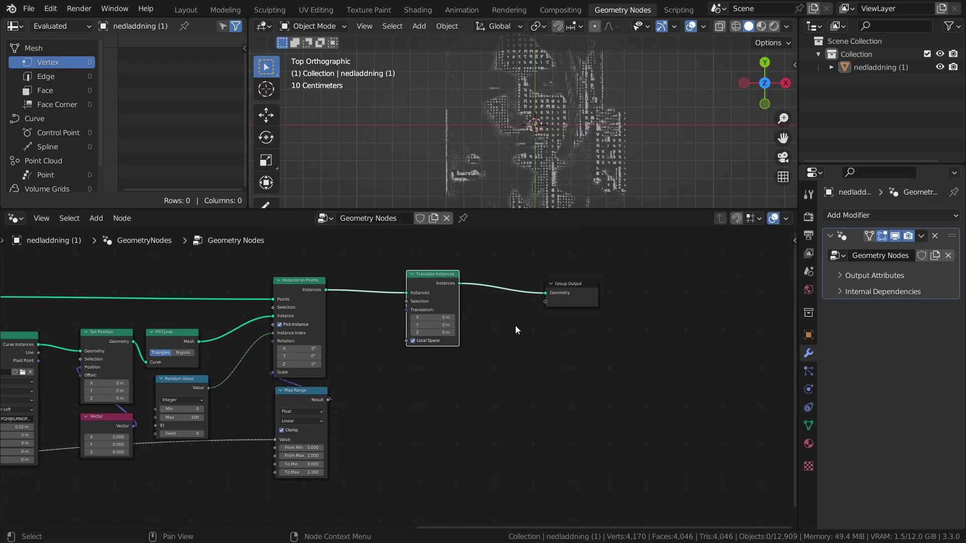
Add a Combine XYZ node and a Random Value node below Translate Instances
key("shift+a")
mouse_move(412, 485)
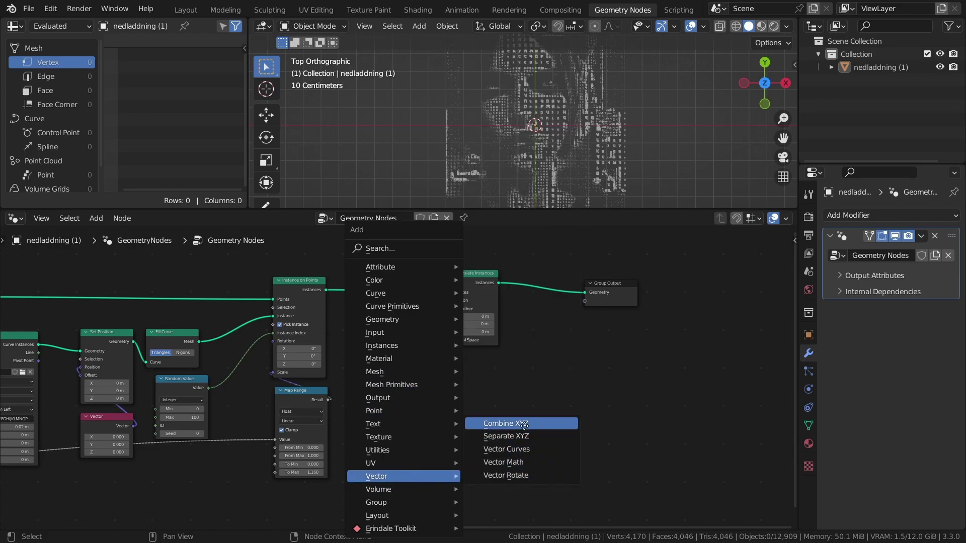
left_click(501, 423)
left_click(473, 367)
key("shift+a")
mouse_move(464, 454)
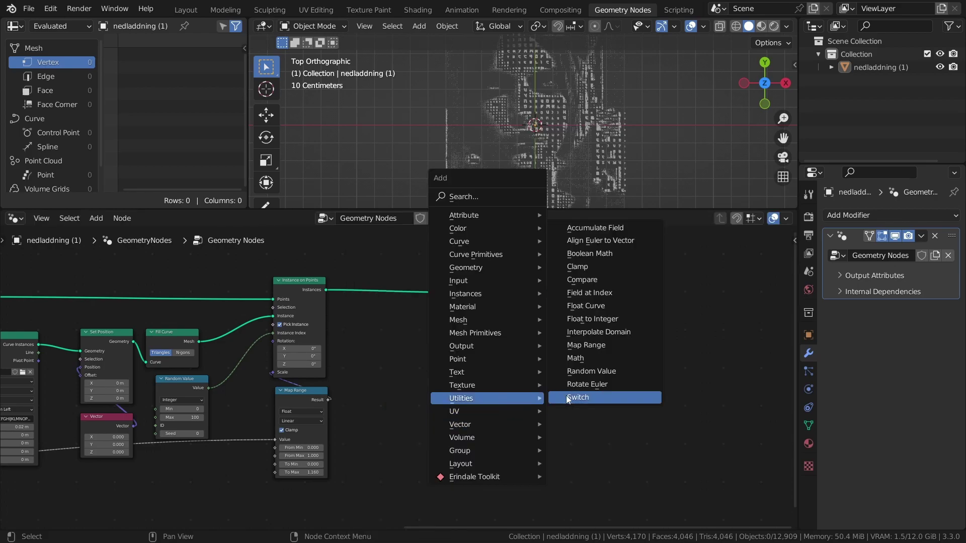
left_click(578, 481)
left_click(440, 405)
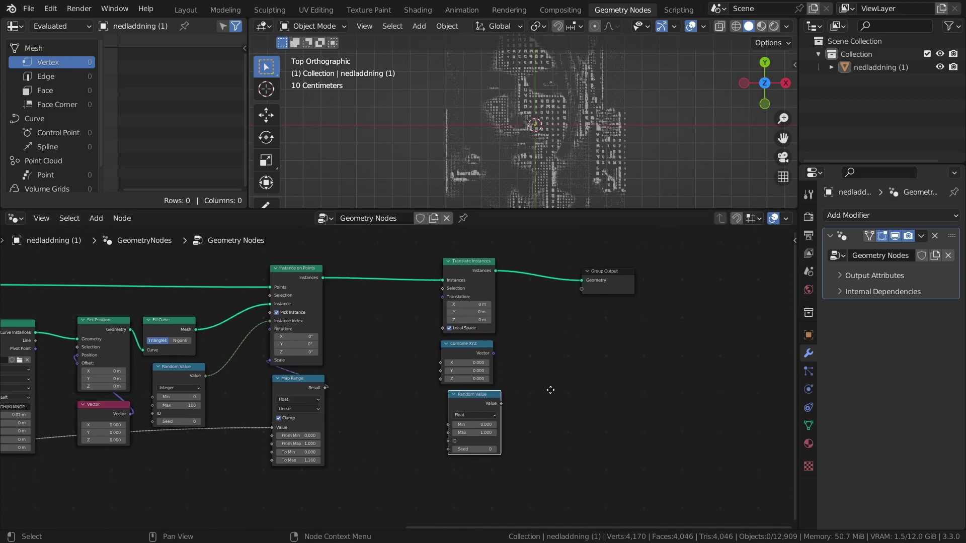
Set Random Value Max to 0.25, link it to Z and Combine XYZ to Translation
scroll(554, 390, "up", 3)
scroll(593, 407, "down", 3, "shift")
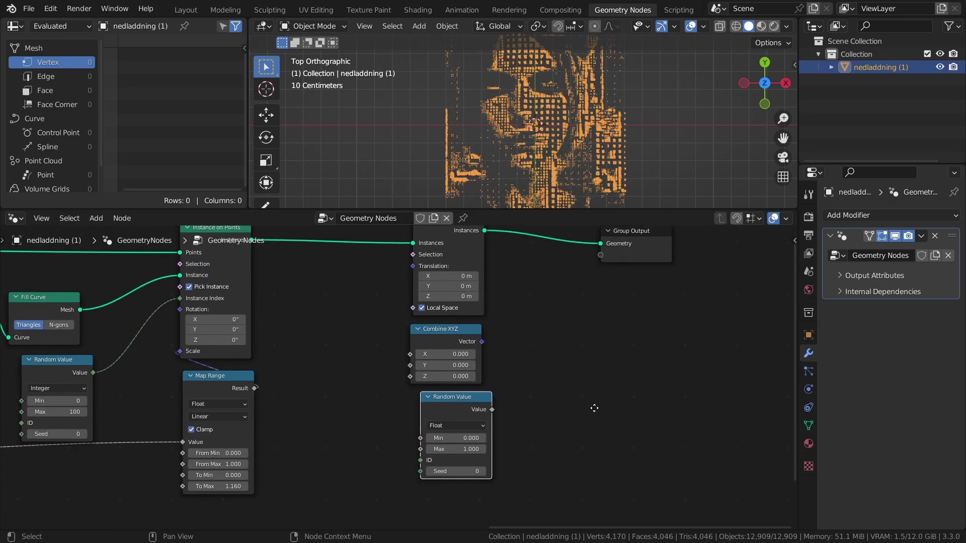
scroll(593, 406, "up", 1, "shift")
left_click(484, 444)
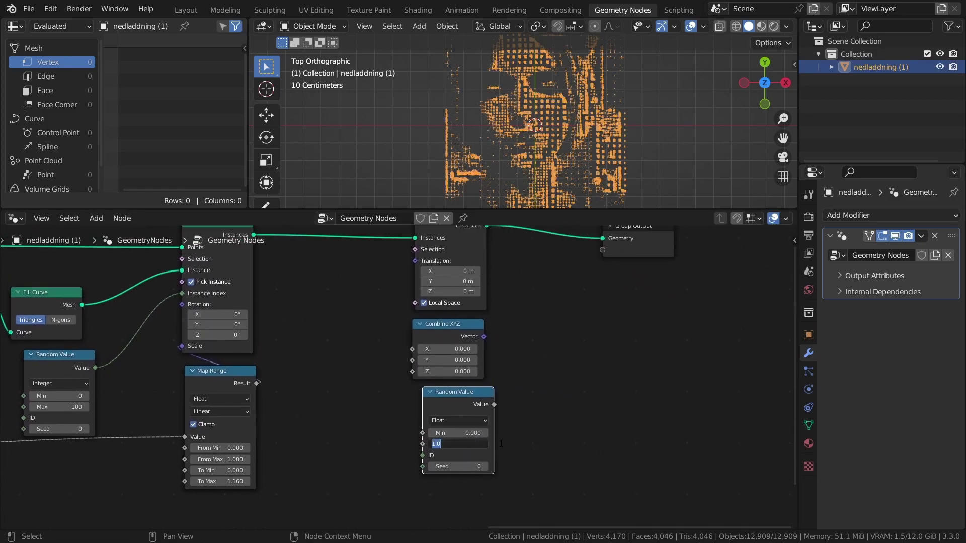
type("0.25")
key("Return")
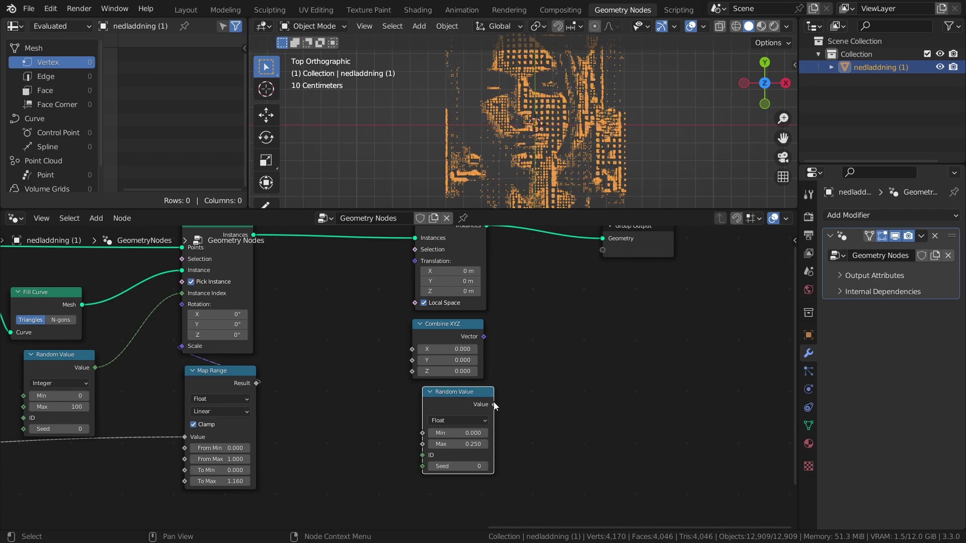
left_click_drag(496, 403, 412, 371)
left_click_drag(458, 393, 445, 394)
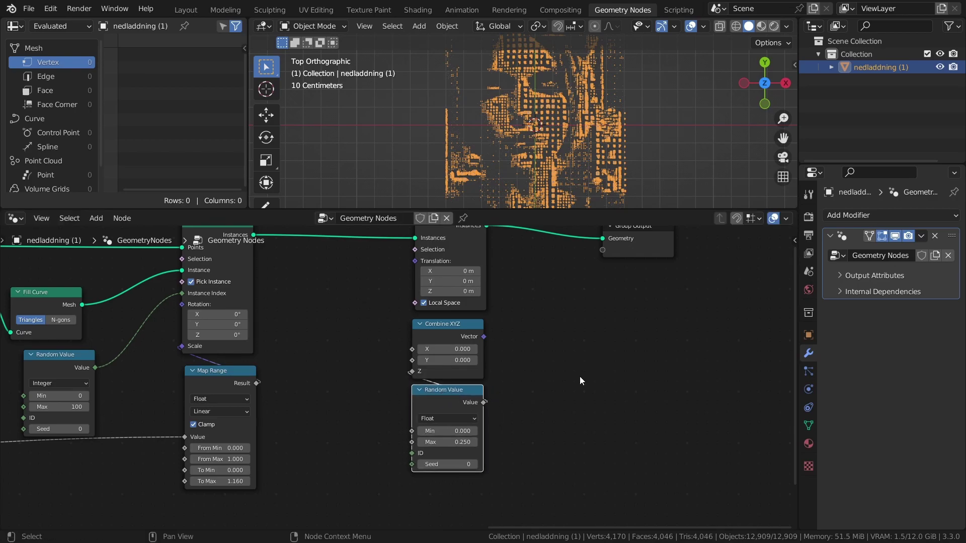
left_click(483, 337)
left_click_drag(484, 337, 415, 261)
middle_click_drag(502, 152, 588, 107)
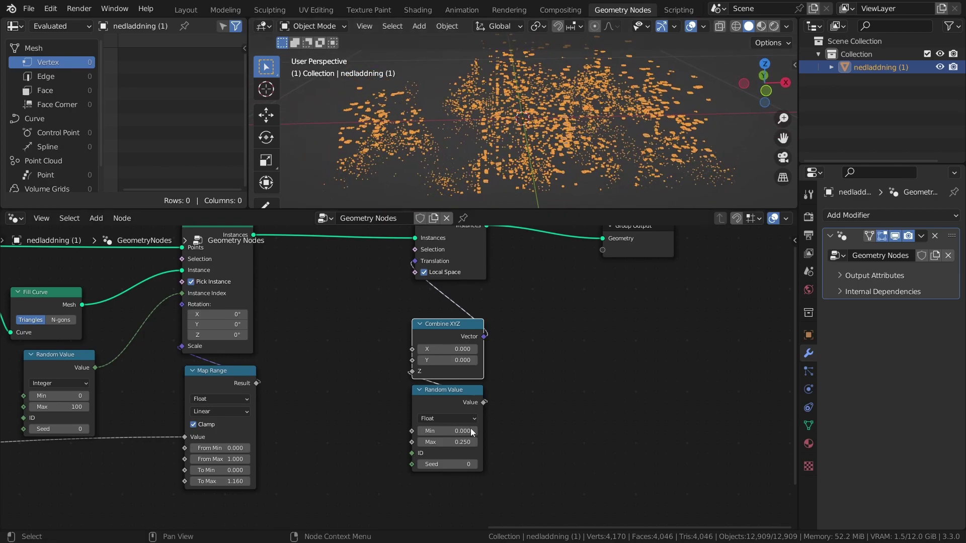
Adjust the random Z offset maximum, settling on 0.58
left_click(445, 443)
type("0.99")
key("Return")
mouse_move(445, 442)
left_mouse_down()
mouse_move(423, 442)
mouse_move(455, 442)
left_mouse_up()
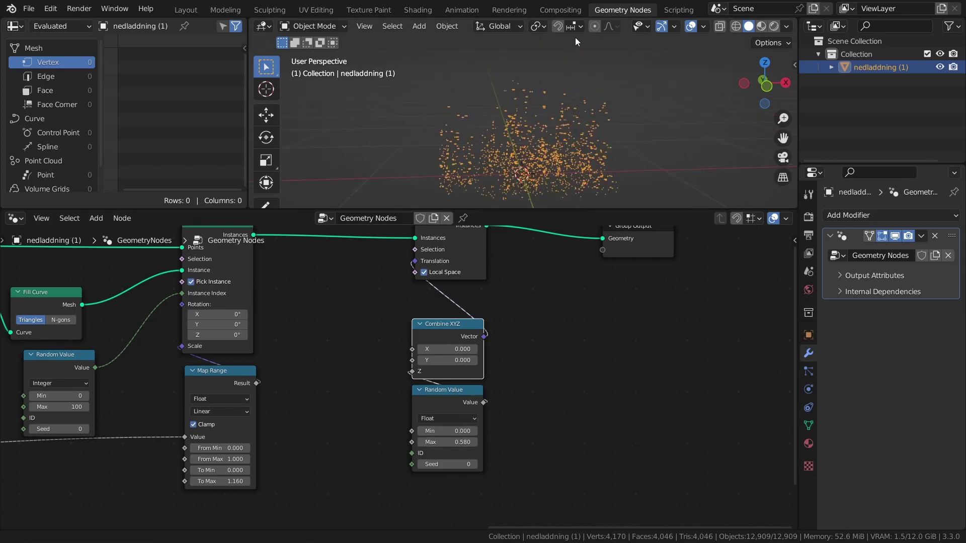
middle_click_drag(576, 36, 556, 133)
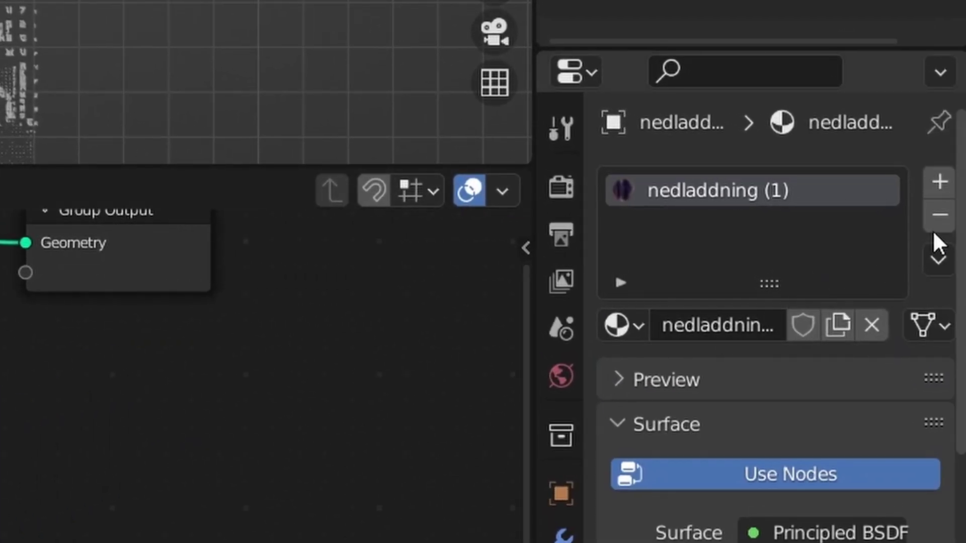
Replace the material slot with a new material named 'RandomColors'
left_click(937, 214)
left_click(869, 322)
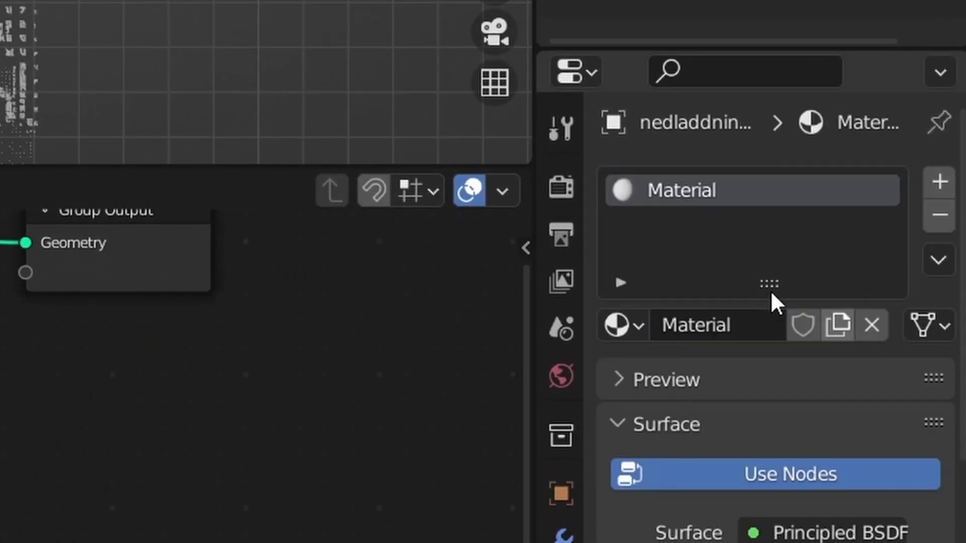
double_click(704, 190)
type("RandomColors")
key("Return")
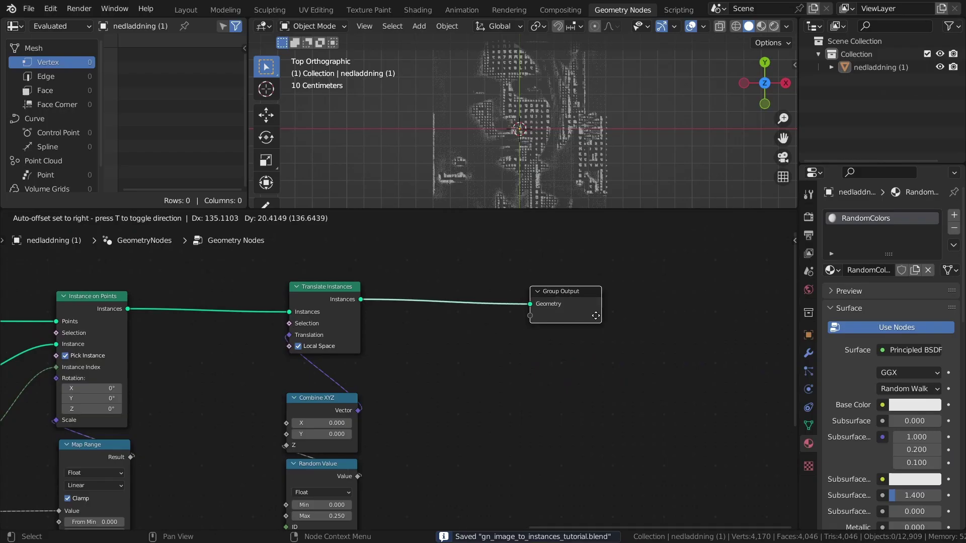
Insert a Set Material node assigning RandomColors before Group Output, and save the file
left_click(595, 315)
key("shift+a")
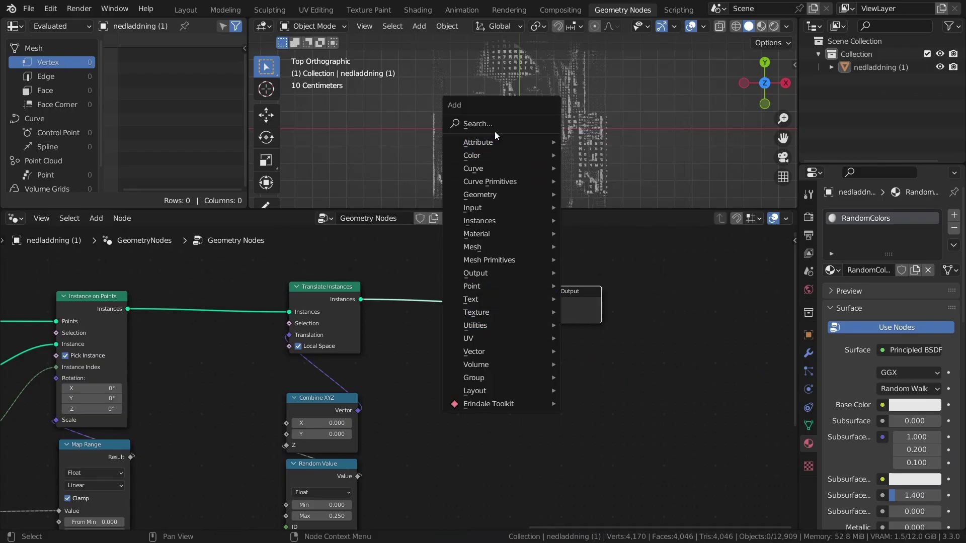
left_click(496, 123)
type("set ma")
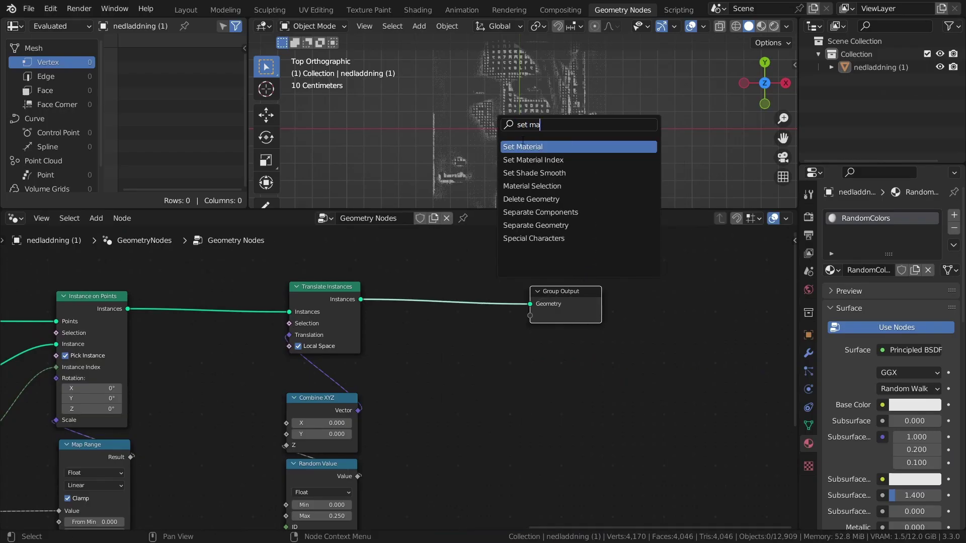
key("Return")
left_click(445, 289)
left_click(452, 325)
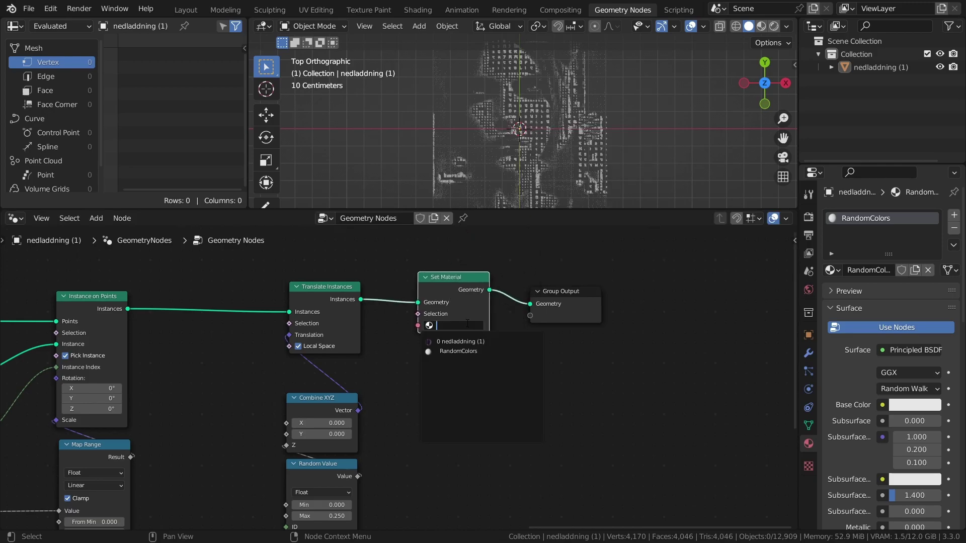
left_click(462, 351)
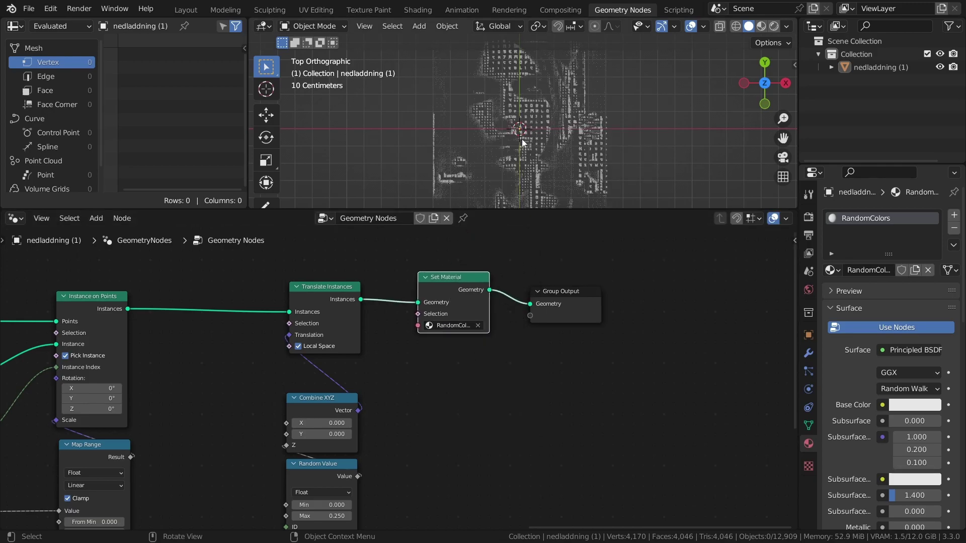
key("ctrl+s")
left_click(418, 9)
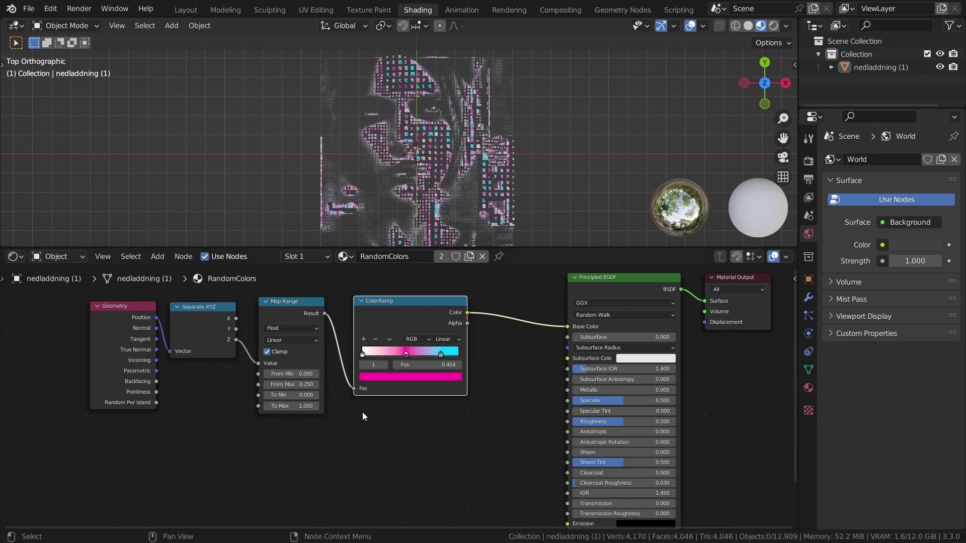
Orbit the viewport to inspect the coloured letters in perspective
middle_click_drag(397, 166, 444, 227)
left_click(423, 201)
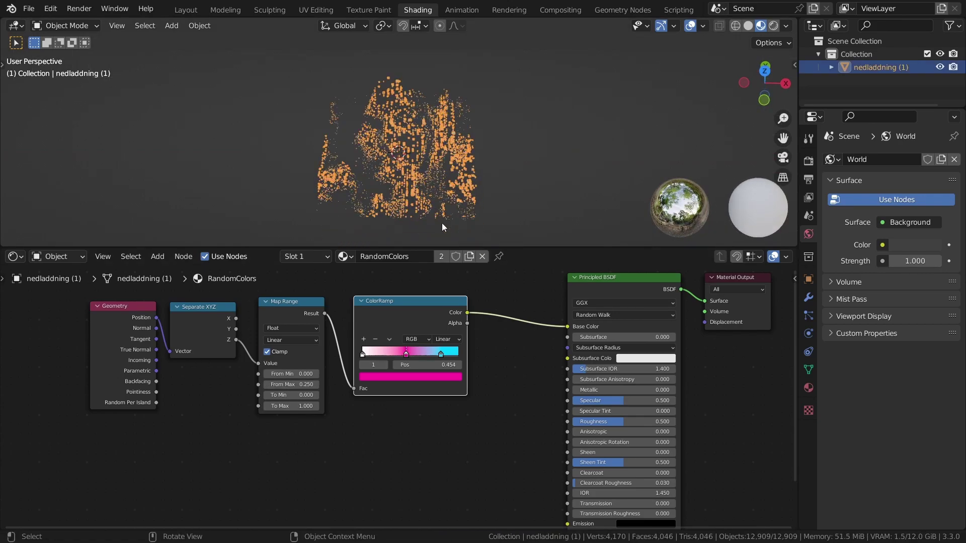
left_click(397, 197)
middle_click_drag(390, 119, 403, 171)
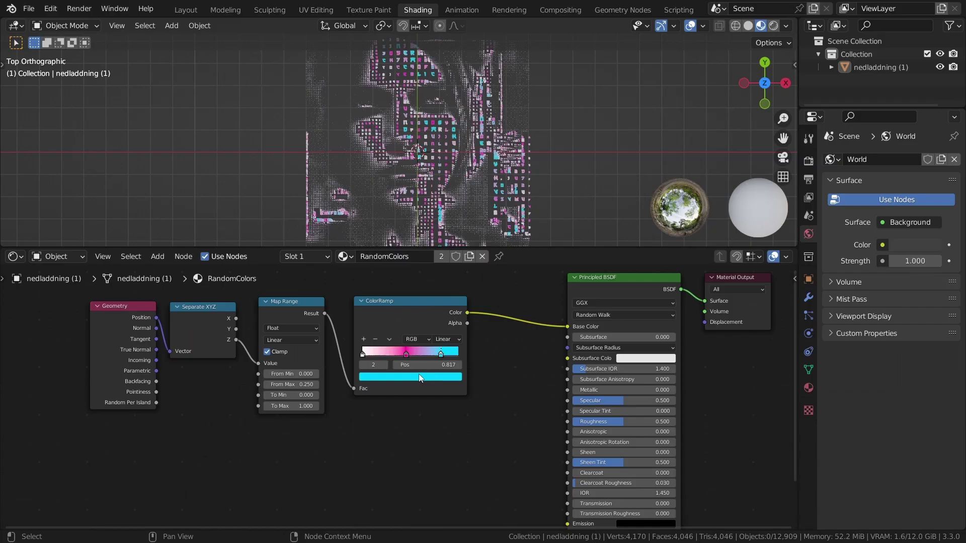
Set the ColorRamp interpolation to Constant and shift the magenta stop slightly right
left_click_drag(409, 240, 473, 271)
key("Escape")
mouse_move(404, 355)
left_mouse_down()
mouse_move(384, 356)
mouse_move(439, 356)
mouse_move(380, 355)
mouse_move(449, 354)
mouse_move(417, 353)
left_mouse_up()
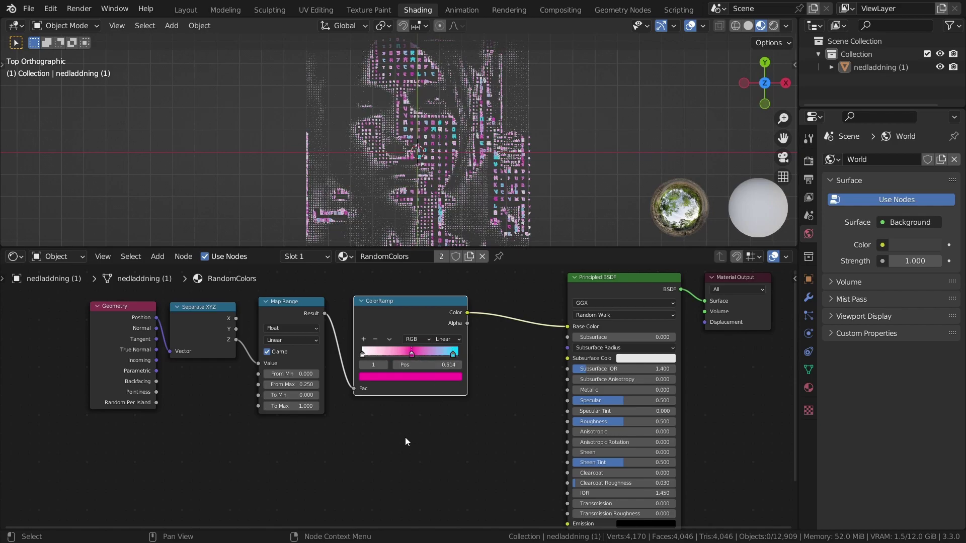
left_click(454, 339)
left_click(455, 388)
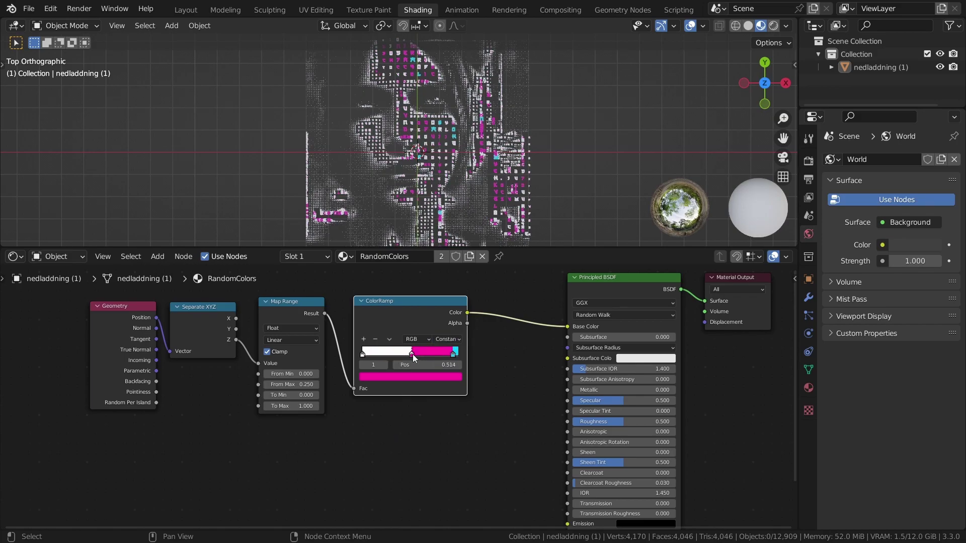
mouse_move(410, 354)
left_mouse_down()
mouse_move(441, 354)
mouse_move(408, 354)
left_mouse_up()
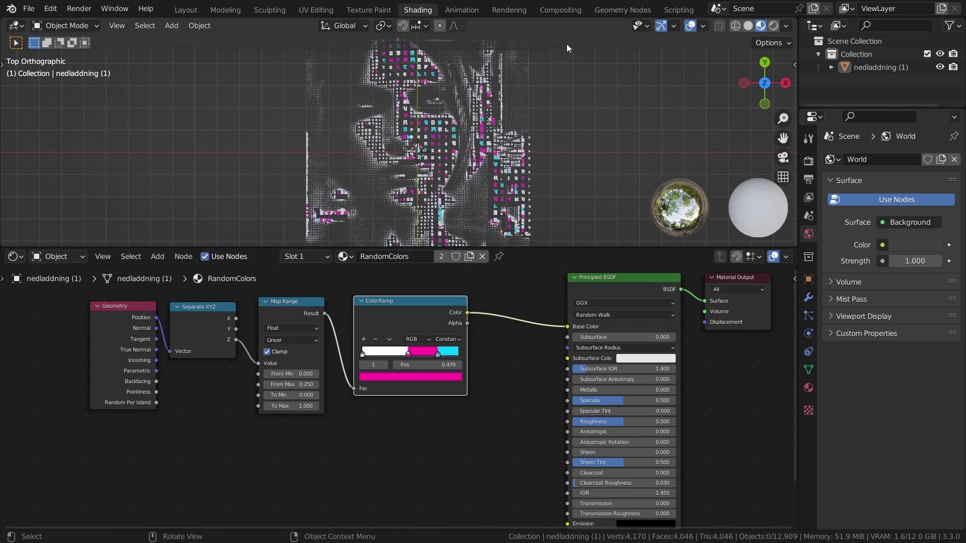
left_click(611, 13)
Pan the node editor over to the Subdivide Mesh and face-separation nodes
middle_click_drag(139, 330, 359, 347)
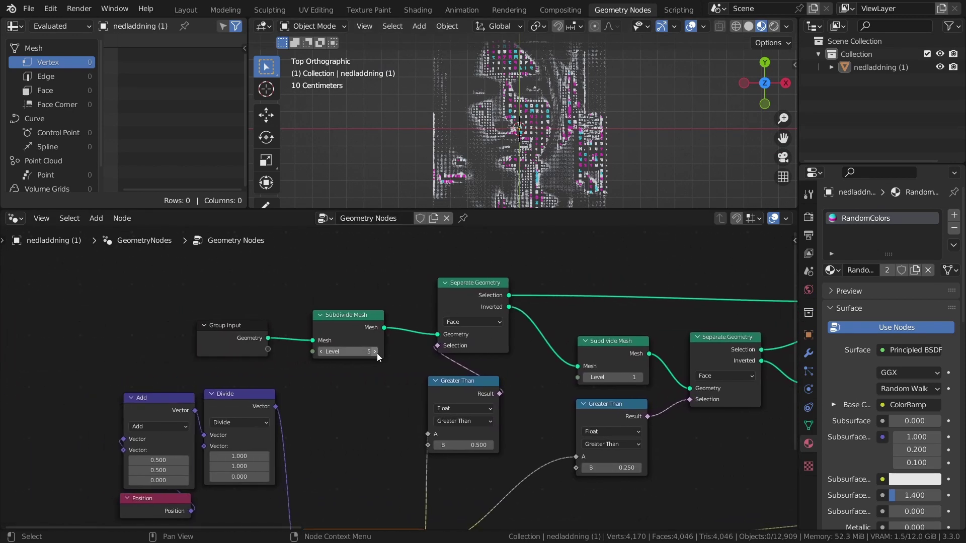